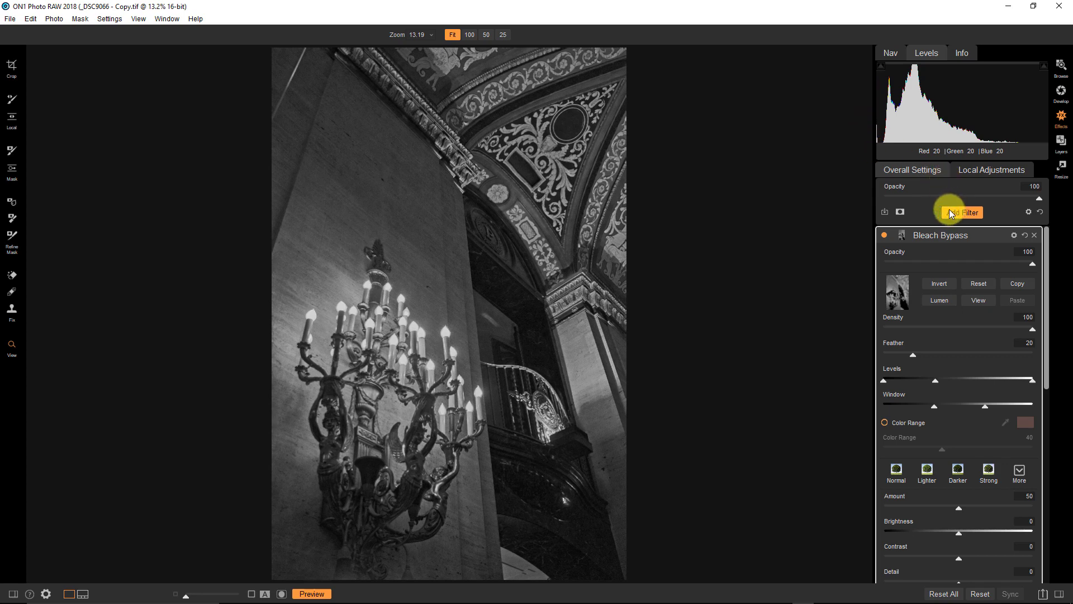
Insert an Empty filter slot at the top of the filter stack, above Bleach Bypass
{"action": "left_click", "coordinate": [967, 214]}
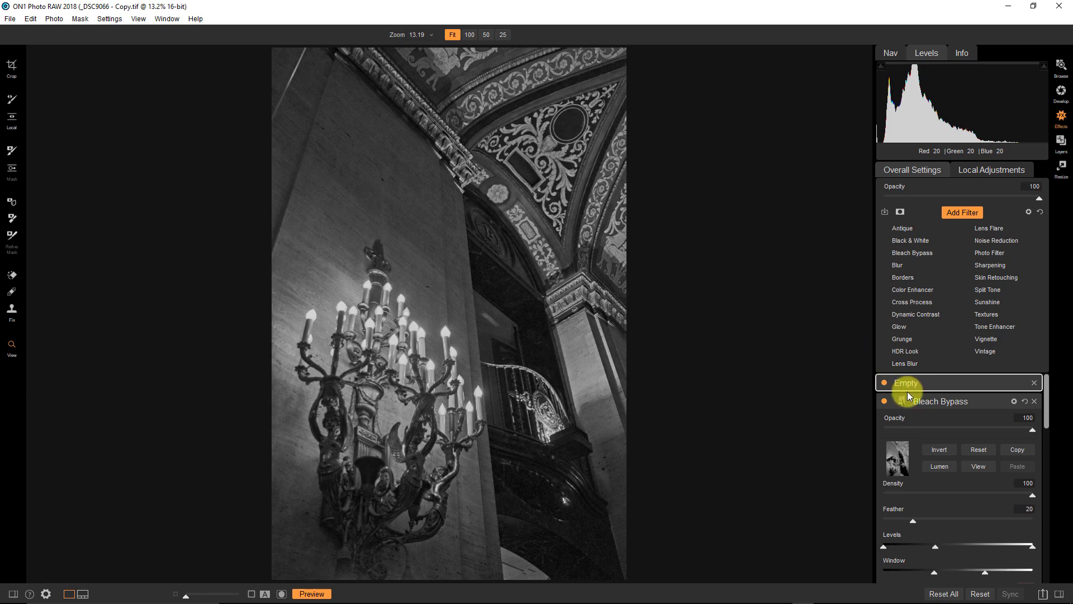
{"action": "scroll", "coordinate": [908, 391], "scroll_direction": "down", "scroll_amount": 3}
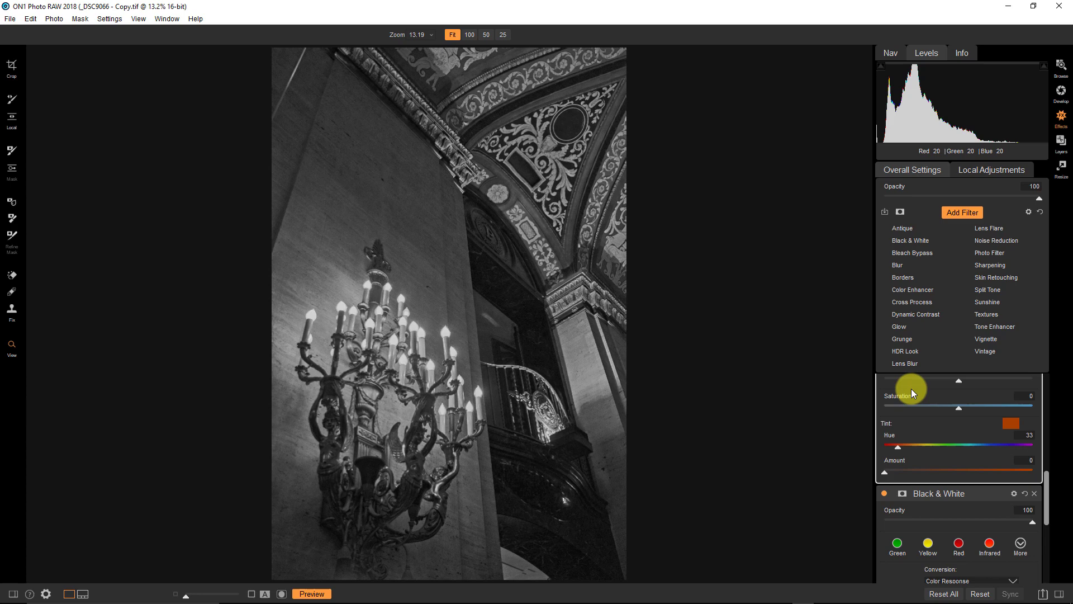
{"action": "scroll", "coordinate": [911, 390], "scroll_direction": "down", "scroll_amount": 5}
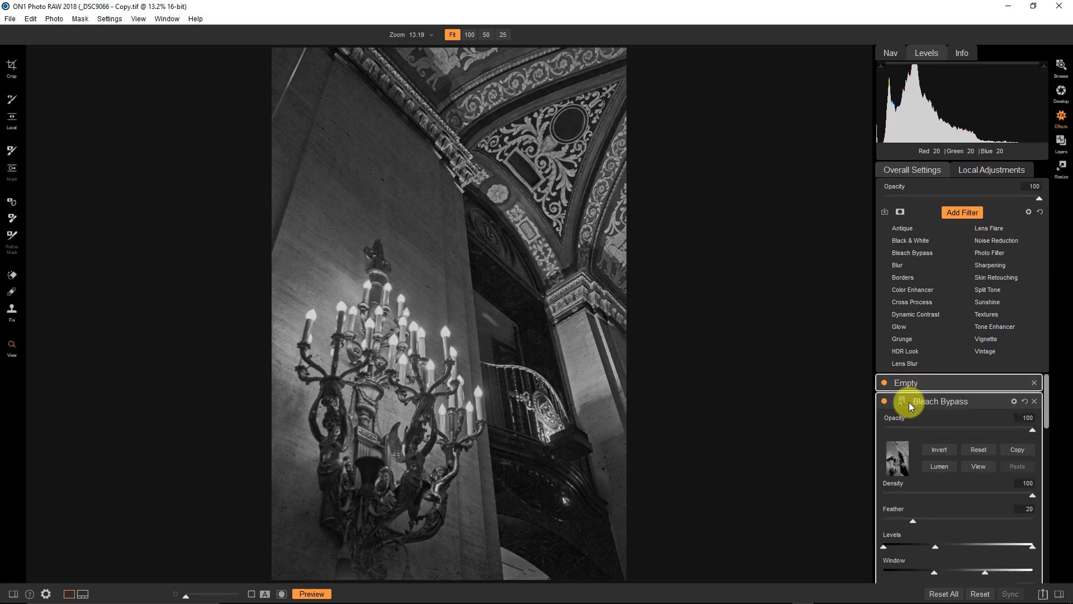
{"action": "left_click", "coordinate": [887, 401]}
{"action": "scroll", "coordinate": [904, 415], "scroll_direction": "up", "scroll_amount": 4}
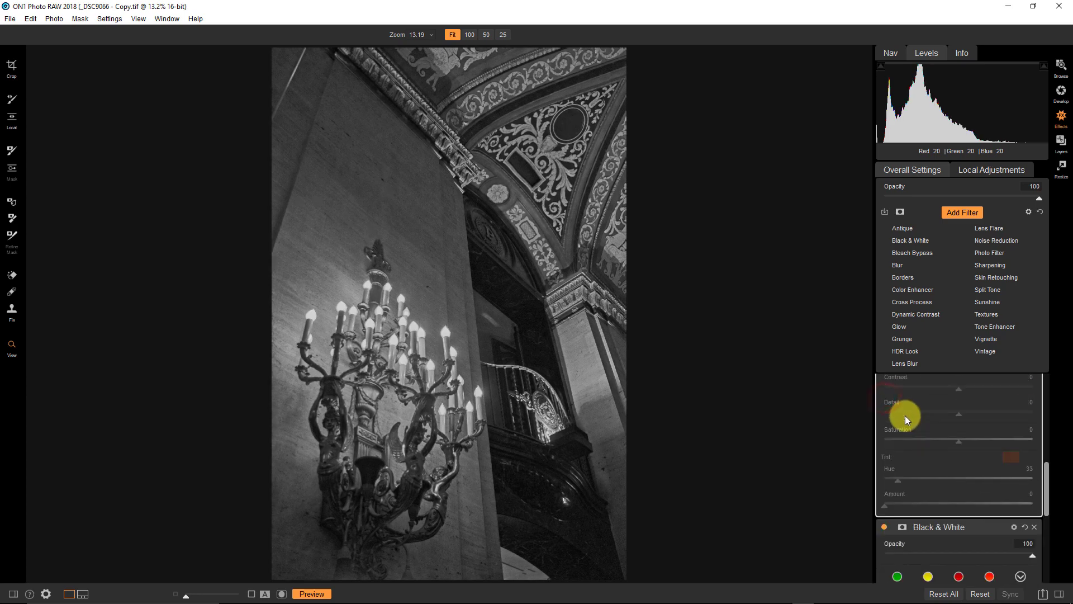
{"action": "left_click", "coordinate": [886, 425]}
{"action": "left_click", "coordinate": [887, 424]}
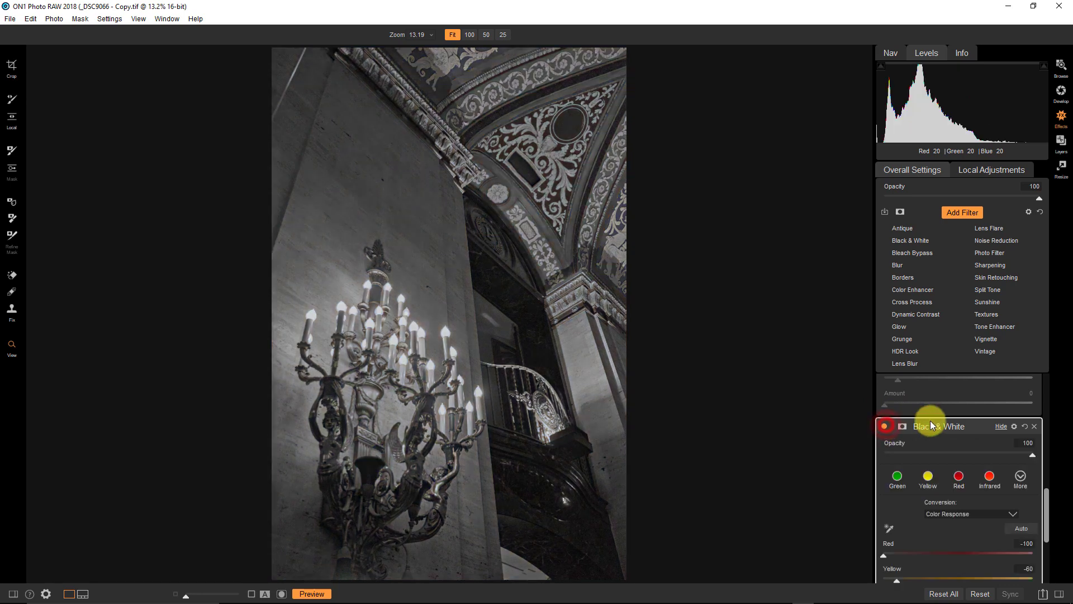
{"action": "scroll", "coordinate": [934, 421], "scroll_direction": "down", "scroll_amount": 2}
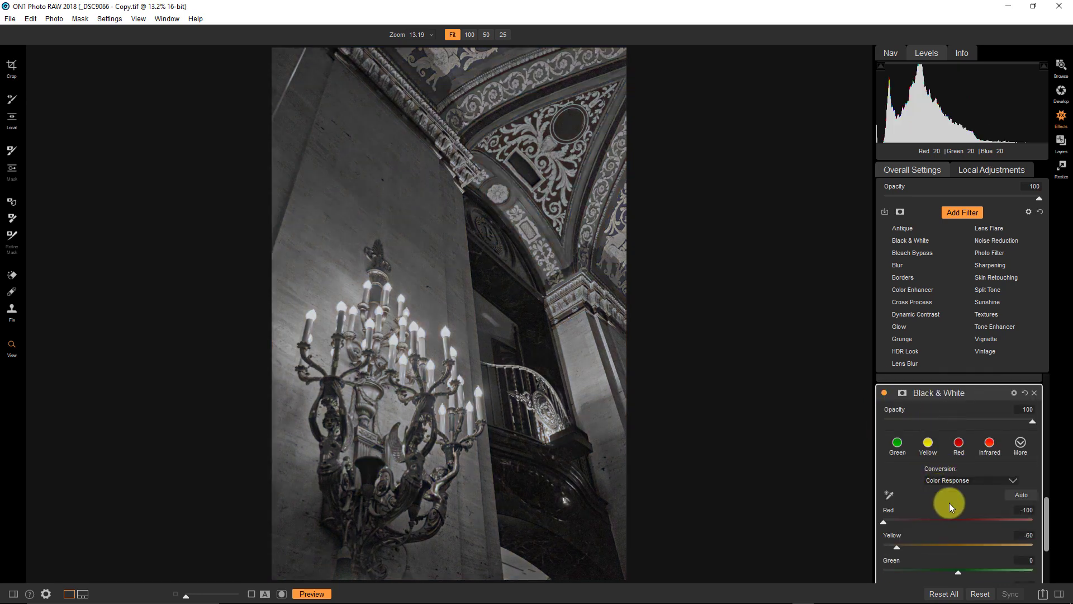
{"action": "scroll", "coordinate": [927, 485], "scroll_direction": "up", "scroll_amount": 5}
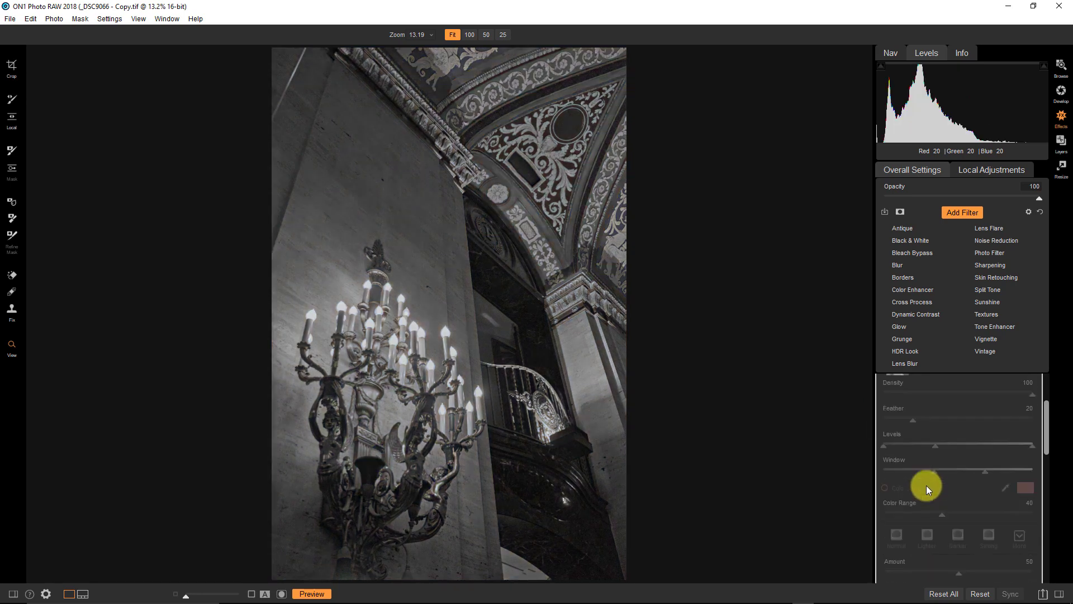
{"action": "scroll", "coordinate": [927, 485], "scroll_direction": "up", "scroll_amount": 3}
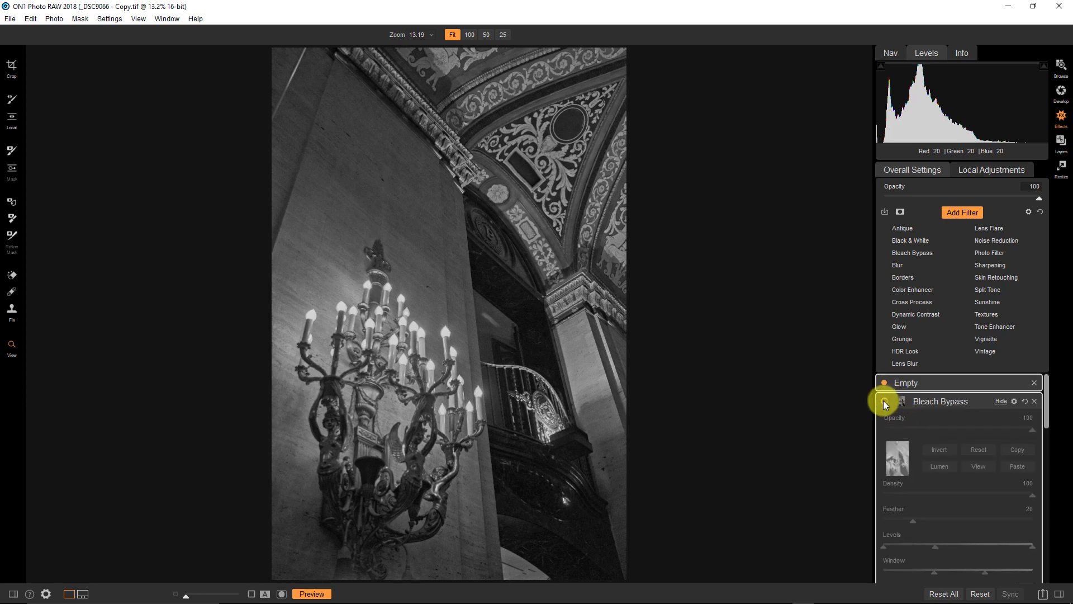
{"action": "left_click", "coordinate": [884, 401]}
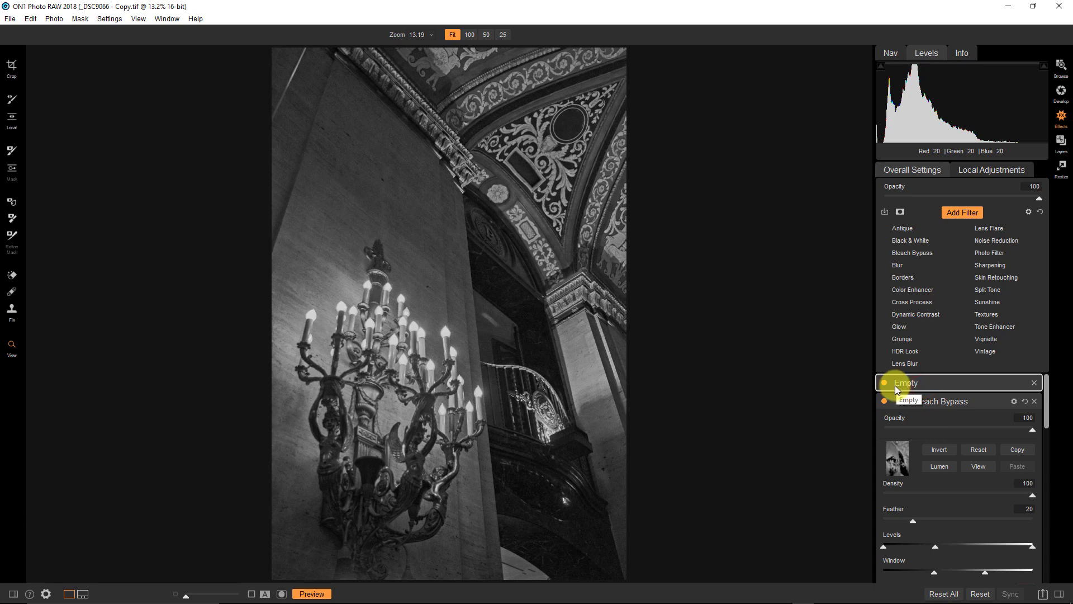
Fill the empty slot with Blur, trying Radial and Motion before settling on Normal Gaussian
{"action": "left_click", "coordinate": [898, 265]}
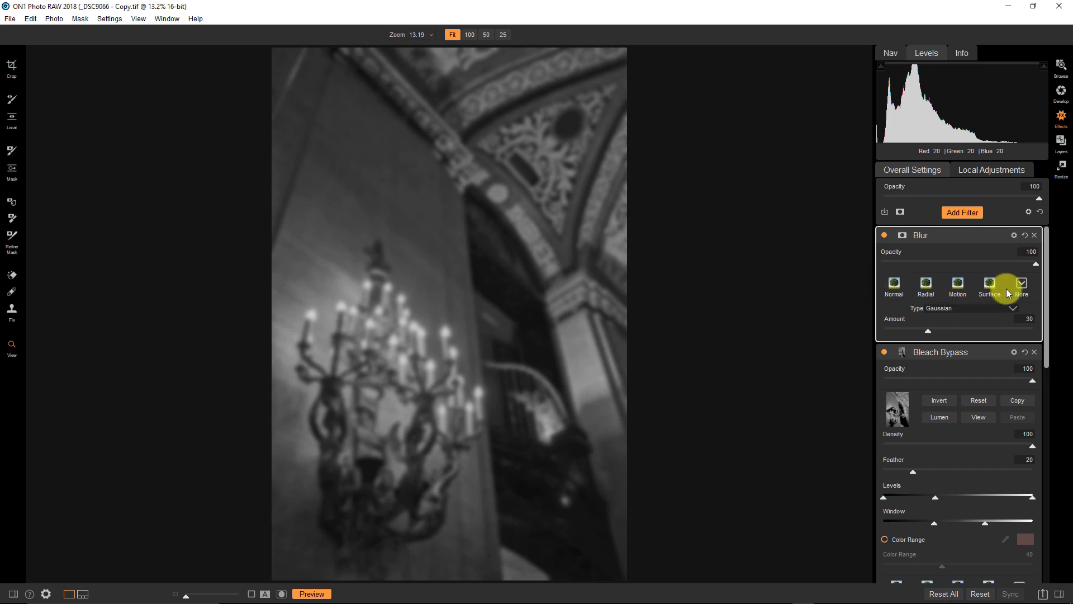
{"action": "left_click", "coordinate": [936, 288]}
{"action": "left_click", "coordinate": [950, 286]}
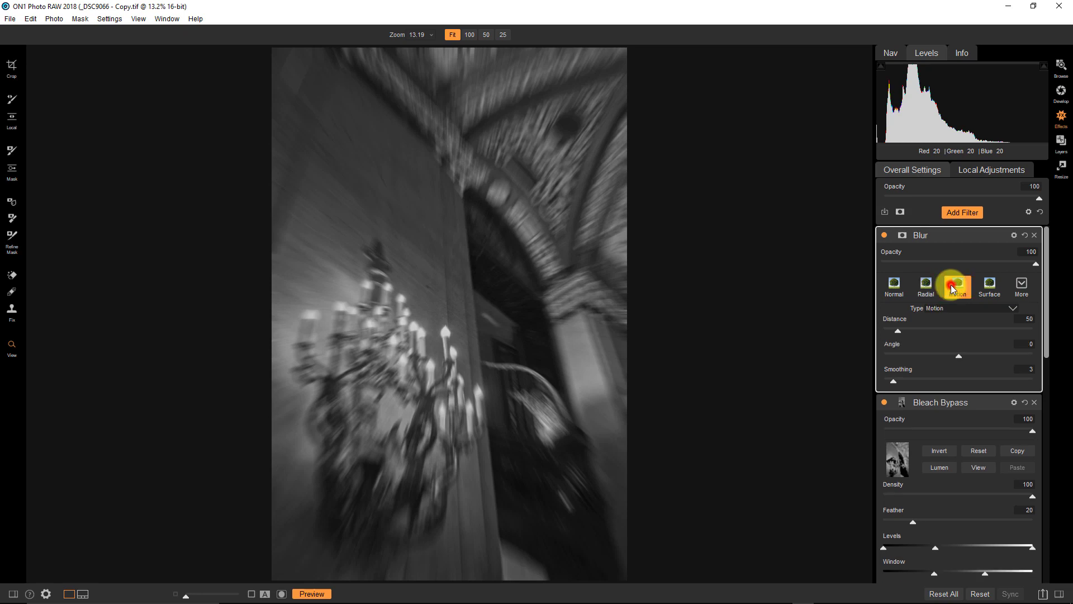
{"action": "left_click", "coordinate": [901, 287]}
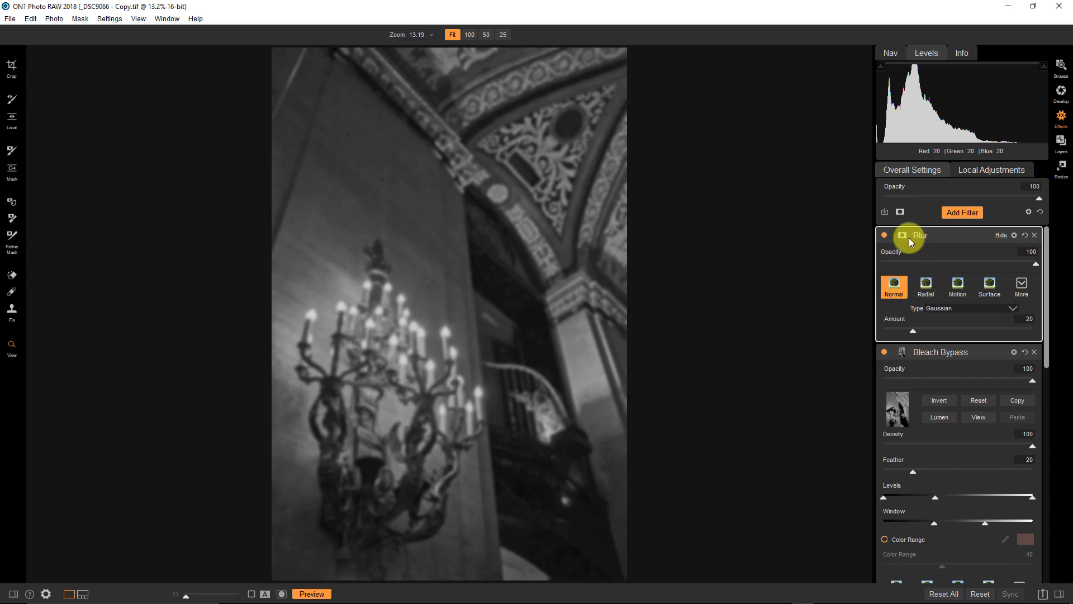
Set the Blur filter's Blending Options mode to Multiply
{"action": "left_click", "coordinate": [1014, 235]}
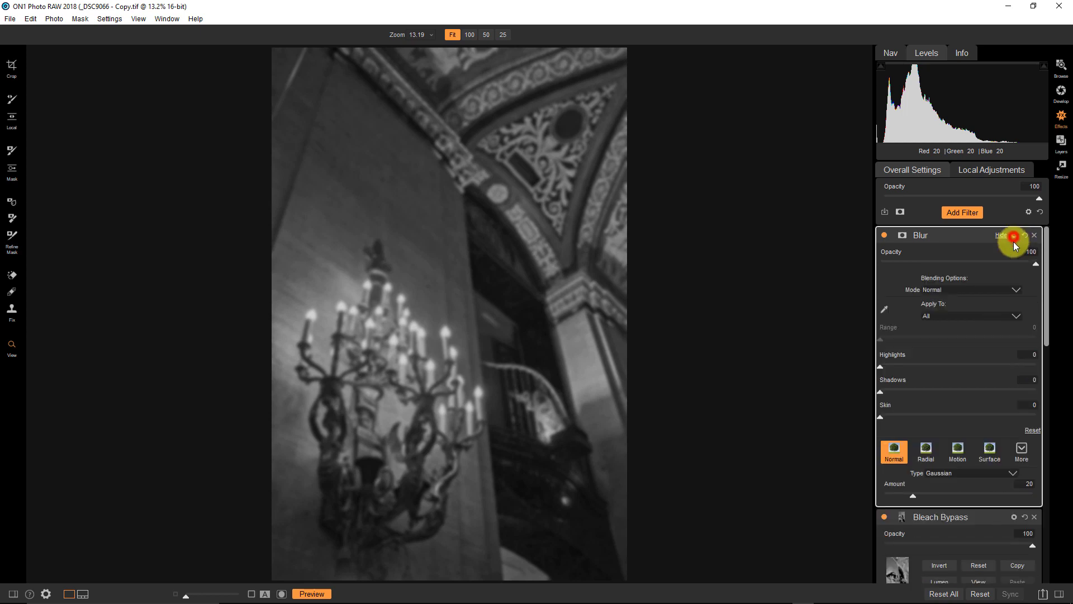
{"action": "left_click", "coordinate": [976, 288]}
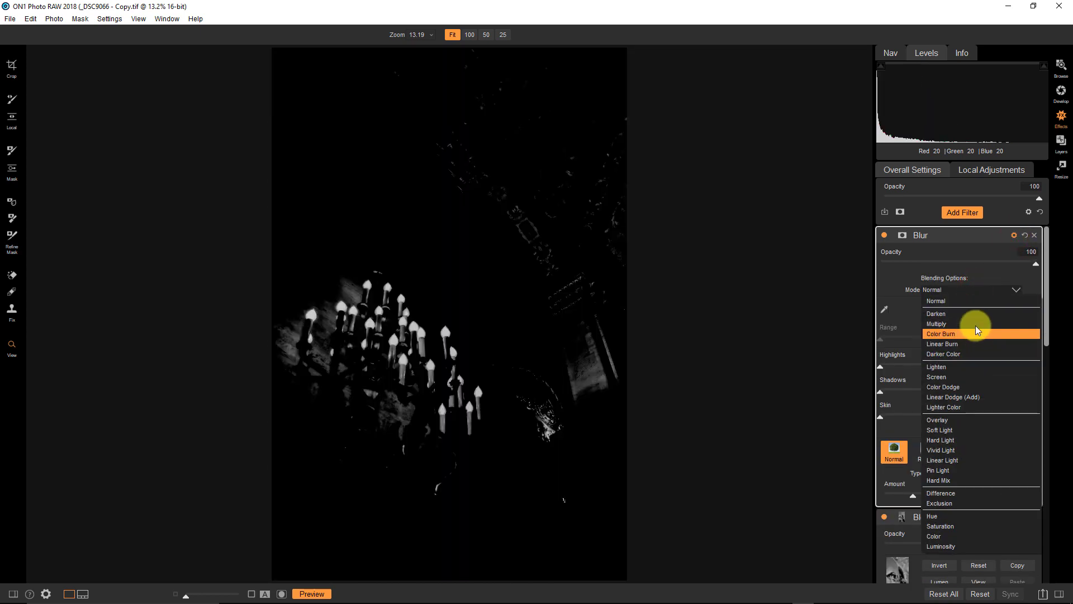
{"action": "left_click", "coordinate": [975, 324]}
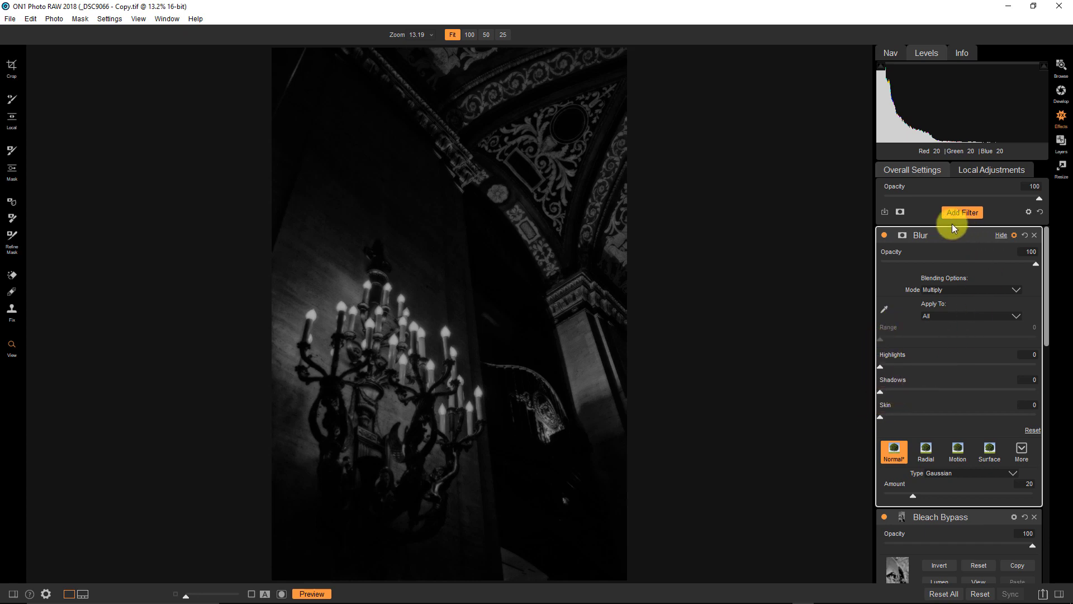
Give the Blur filter a Lumen luminosity mask and invert it
{"action": "left_click", "coordinate": [902, 235]}
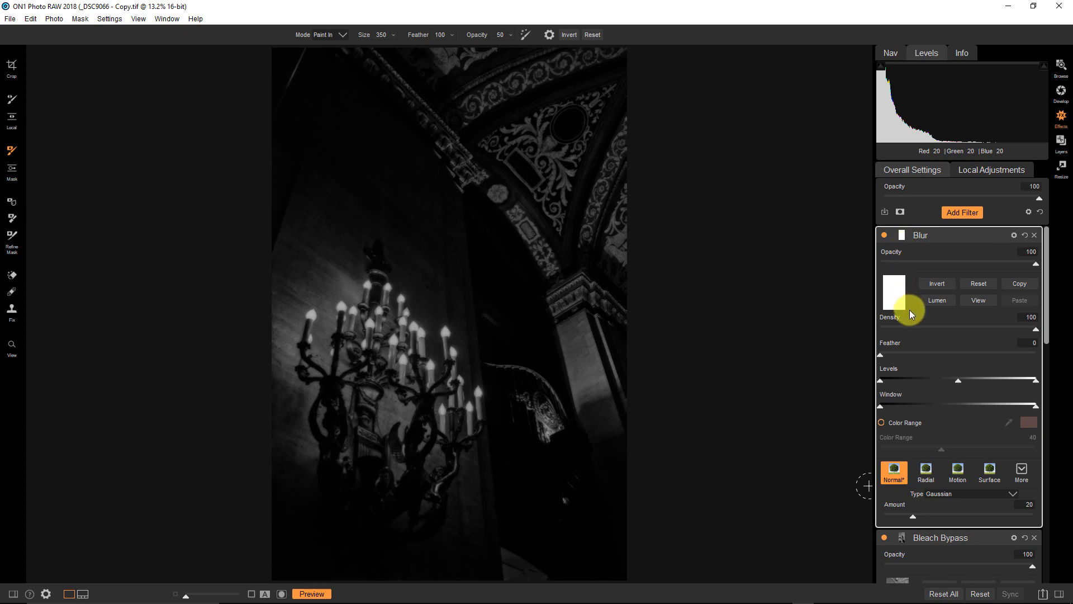
{"action": "left_click", "coordinate": [939, 300]}
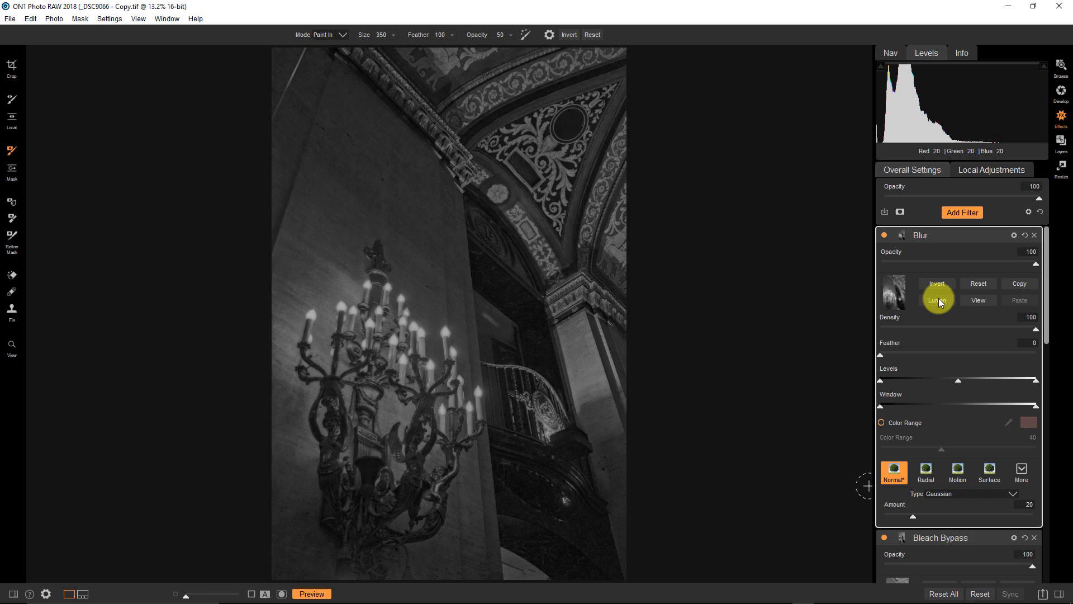
{"action": "left_click", "coordinate": [937, 283]}
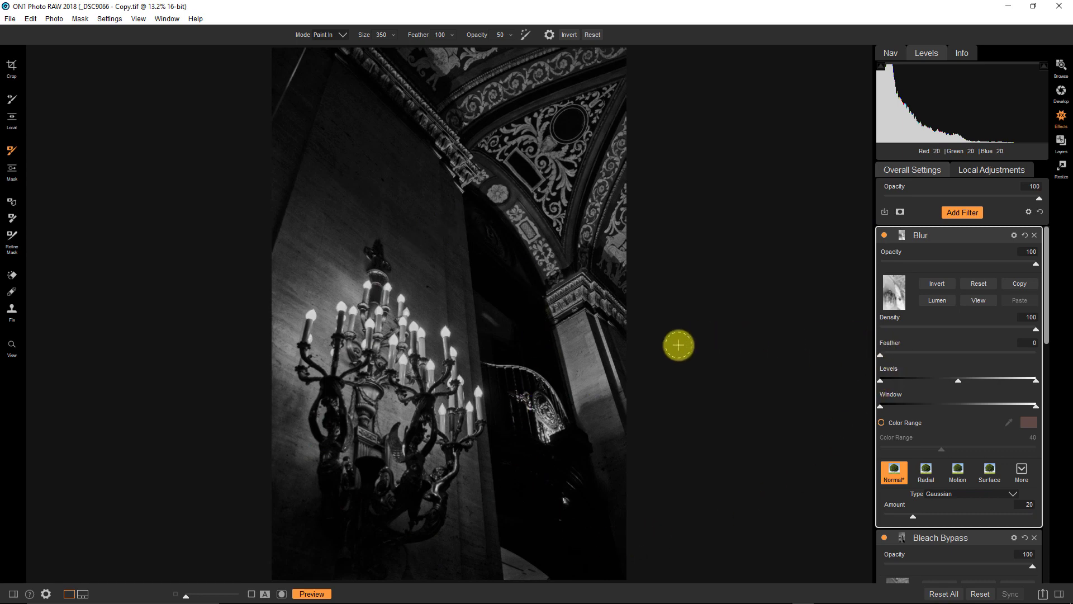
Raise the mask's contrast in Levels, pulling the white point left and the black point right
{"action": "left_click", "coordinate": [982, 300]}
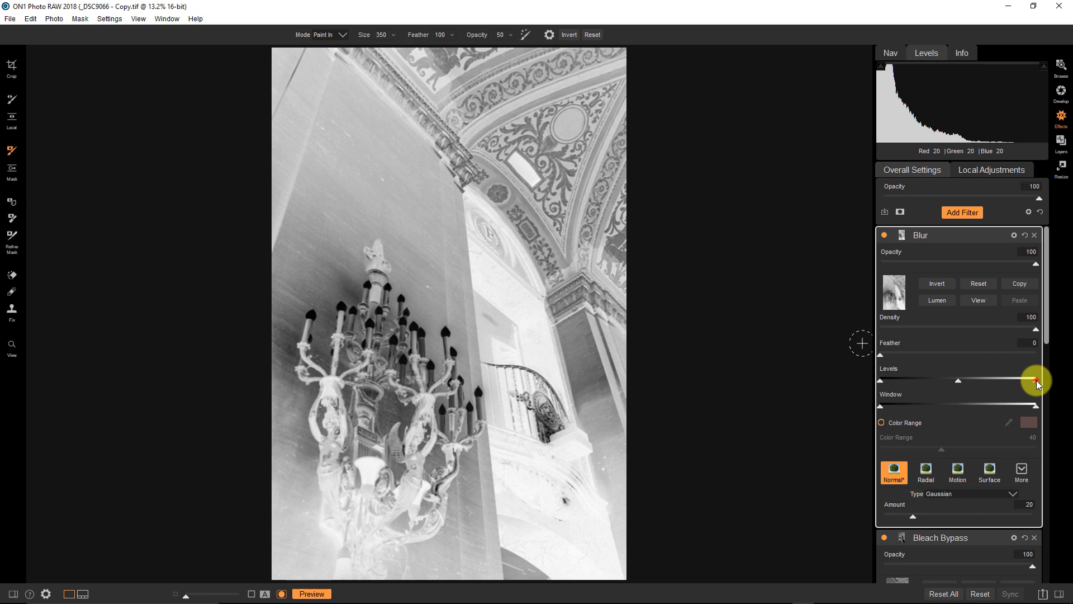
{"action": "left_click_drag", "start_coordinate": [1035, 380], "coordinate": [1018, 384]}
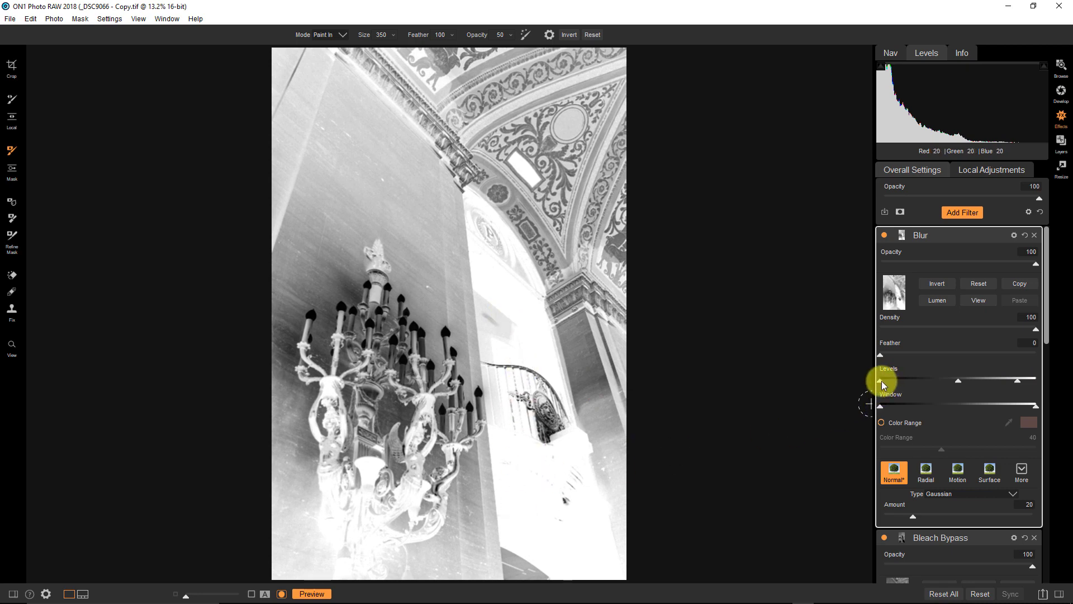
{"action": "left_click_drag", "start_coordinate": [882, 384], "coordinate": [994, 378]}
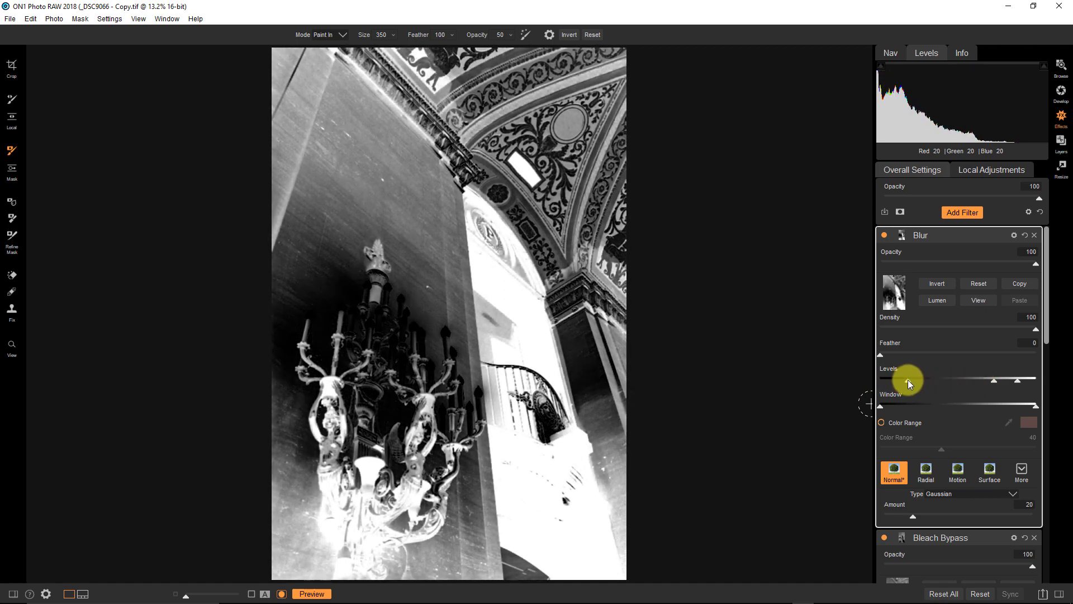
{"action": "left_click_drag", "start_coordinate": [908, 380], "coordinate": [1017, 380]}
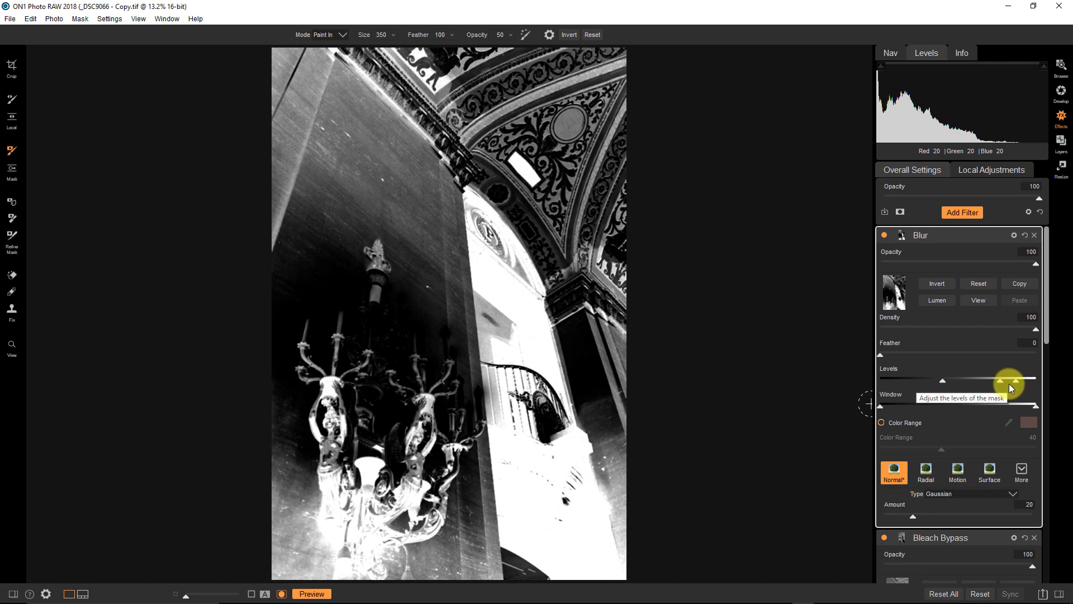
{"action": "left_click", "coordinate": [980, 300]}
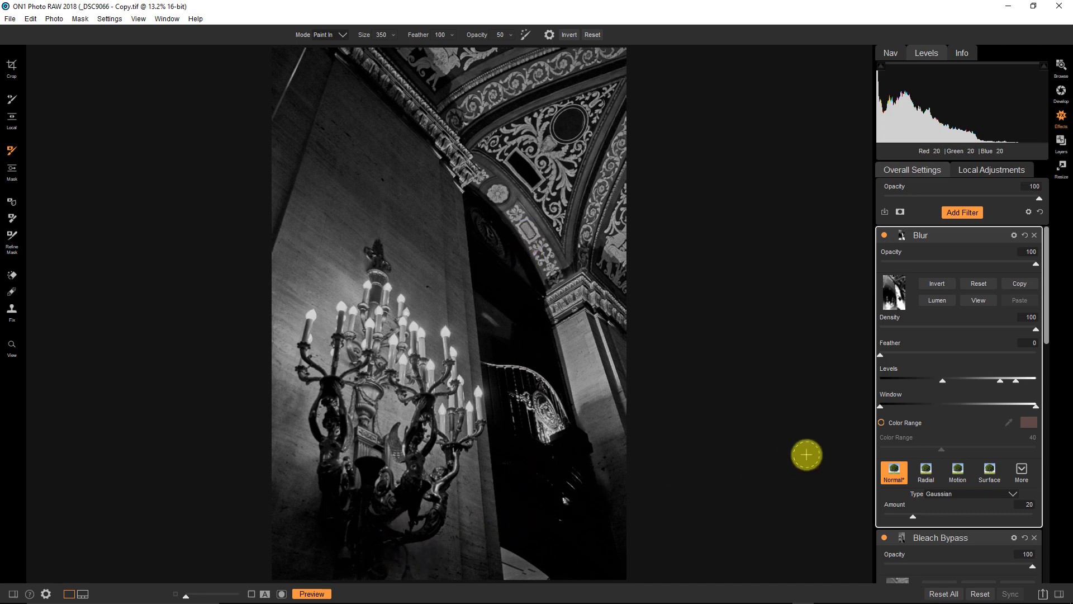
Add a Tone Enhancer filter above Blur and expand its Curves section
{"action": "left_click", "coordinate": [968, 214]}
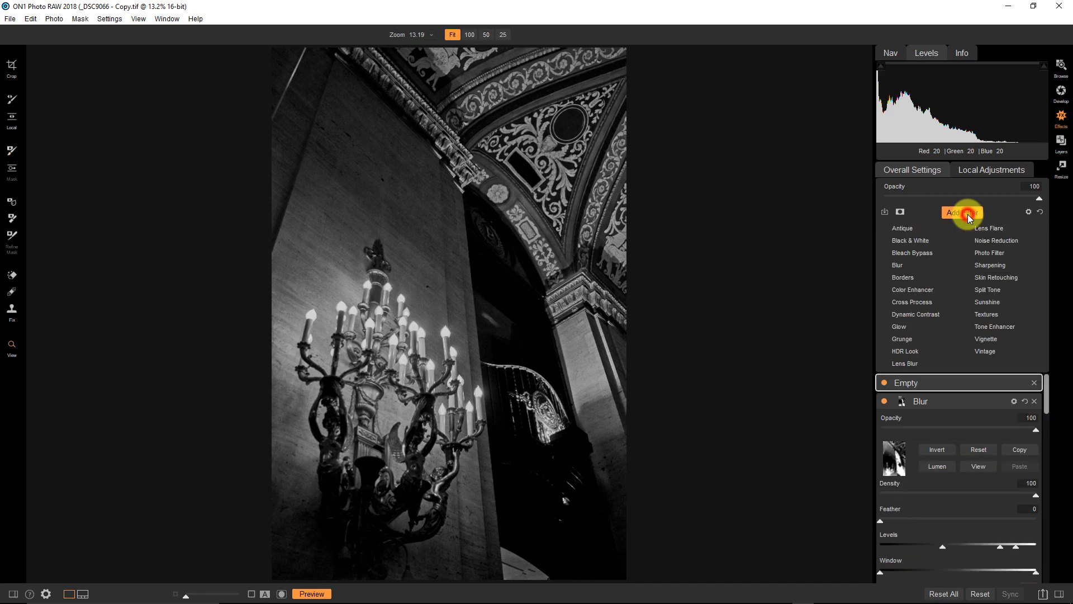
{"action": "left_click", "coordinate": [990, 327]}
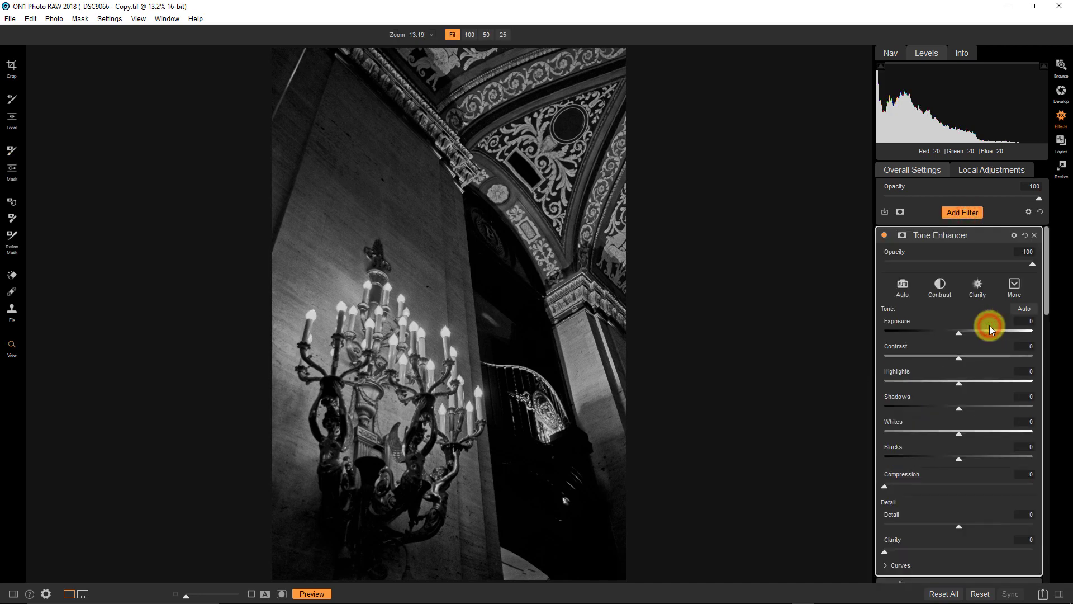
{"action": "scroll", "coordinate": [984, 408], "scroll_direction": "down", "scroll_amount": 3}
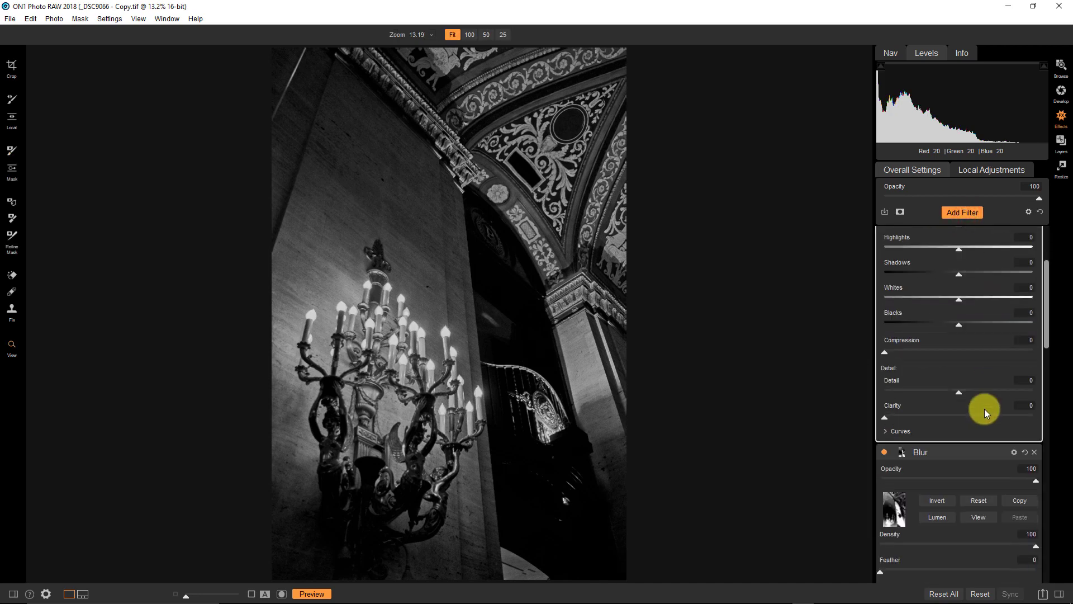
{"action": "left_click", "coordinate": [886, 431]}
{"action": "scroll", "coordinate": [959, 448], "scroll_direction": "down", "scroll_amount": 3}
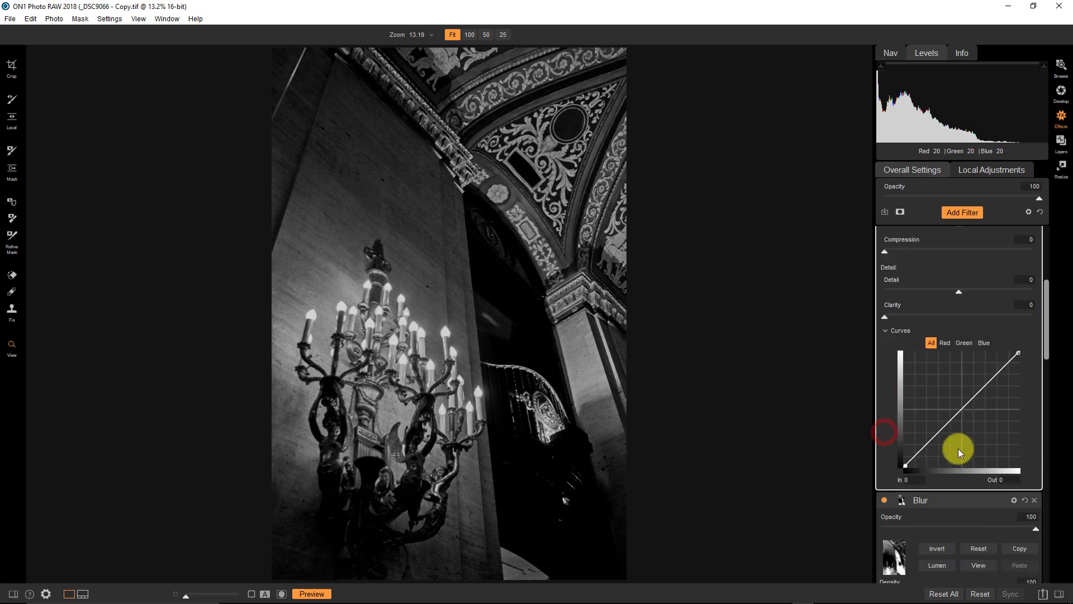
Shape a matte curve with midtone, highlight and shadow points, lifting blacks to 20 and shadows to 34
{"action": "left_click", "coordinate": [962, 410]}
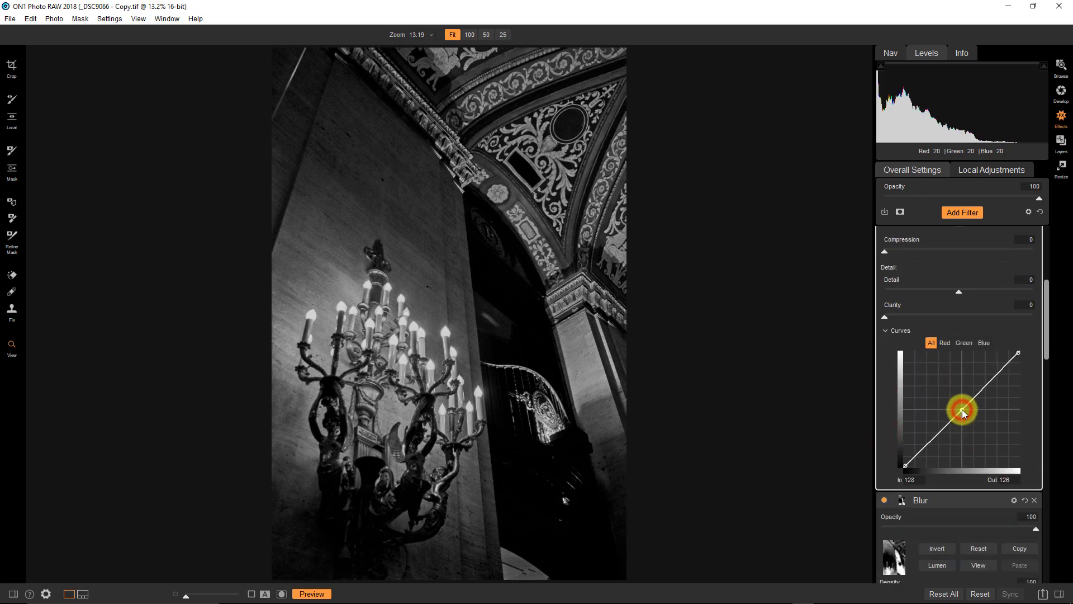
{"action": "left_click", "coordinate": [992, 380]}
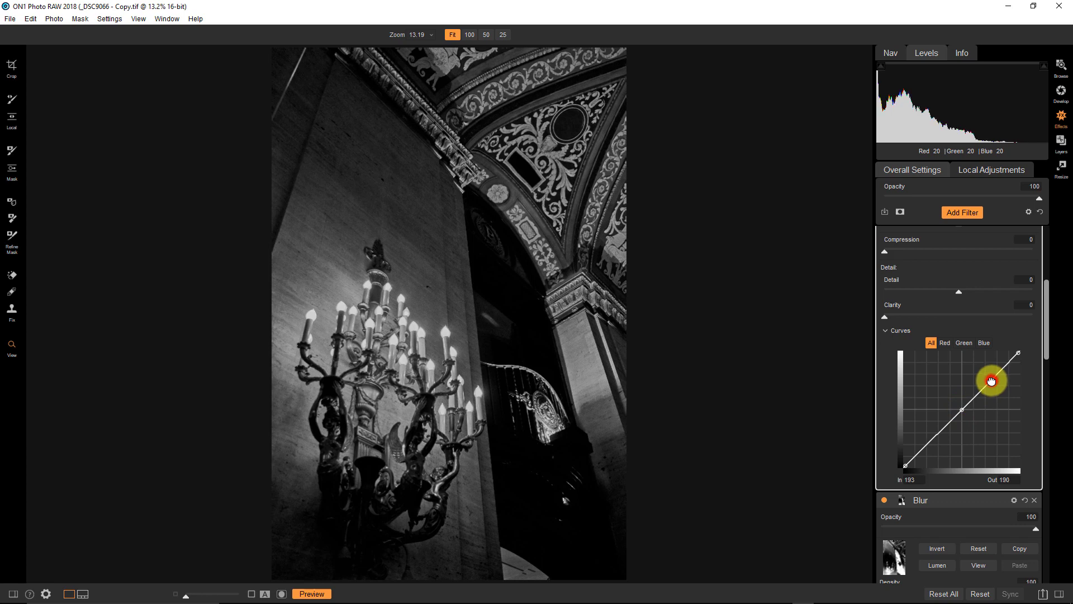
{"action": "left_click", "coordinate": [935, 438]}
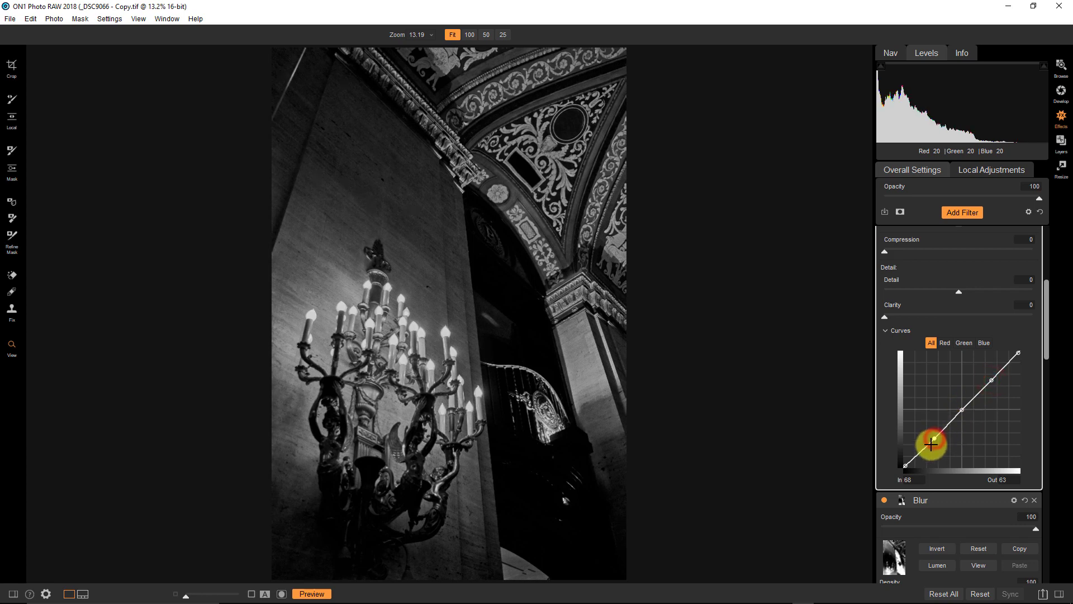
{"action": "left_click_drag", "start_coordinate": [935, 438], "coordinate": [897, 482]}
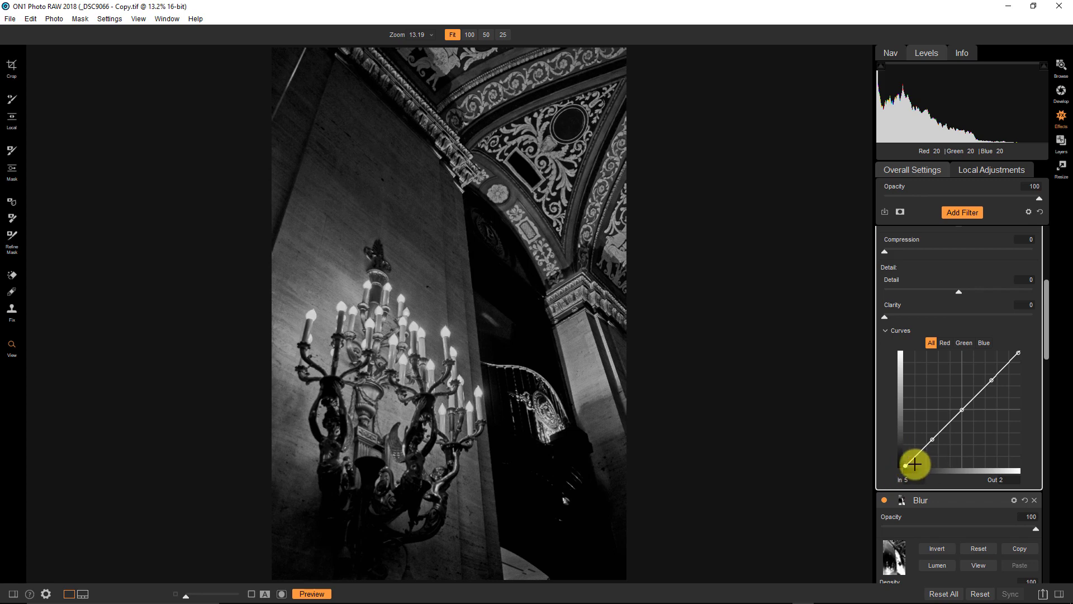
{"action": "mouse_move", "coordinate": [903, 462]}
{"action": "left_mouse_down"}
{"action": "mouse_move", "coordinate": [896, 467]}
{"action": "mouse_move", "coordinate": [901, 459]}
{"action": "left_mouse_up"}
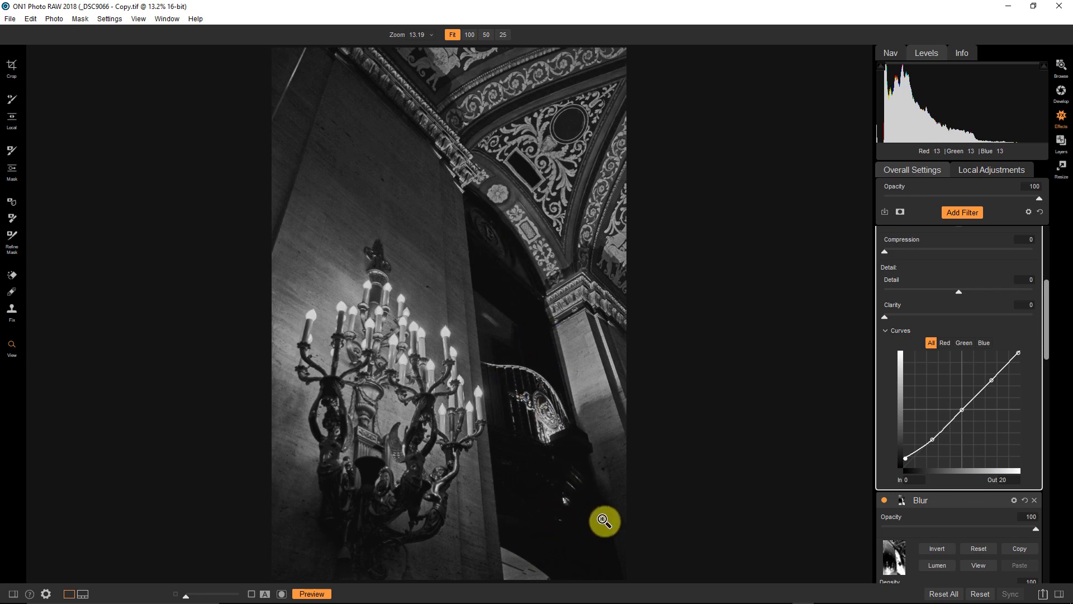
{"action": "left_click", "coordinate": [914, 453]}
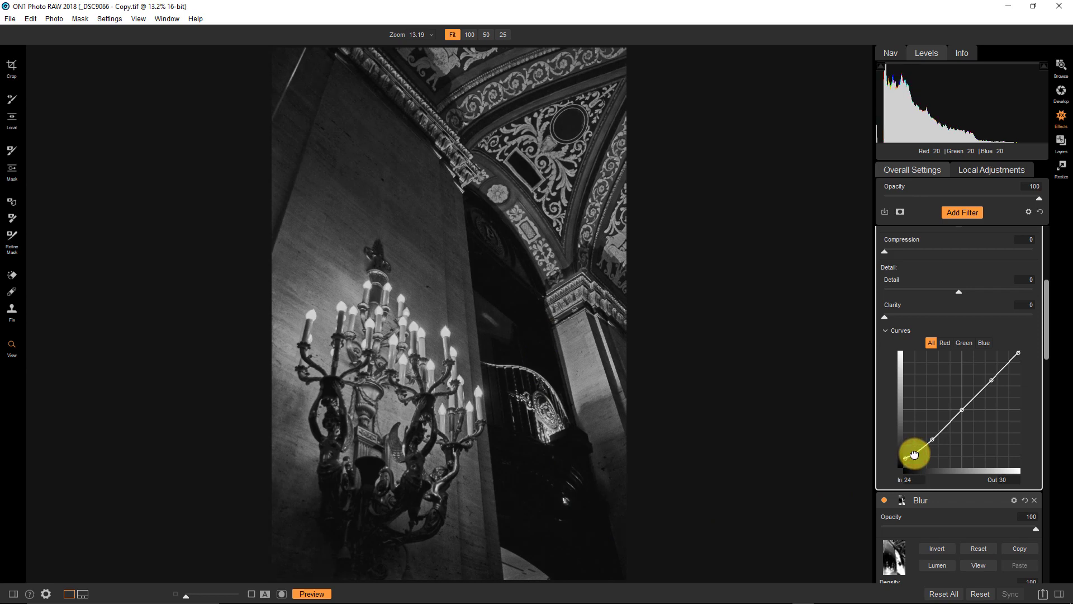
{"action": "left_click_drag", "start_coordinate": [914, 454], "coordinate": [914, 453]}
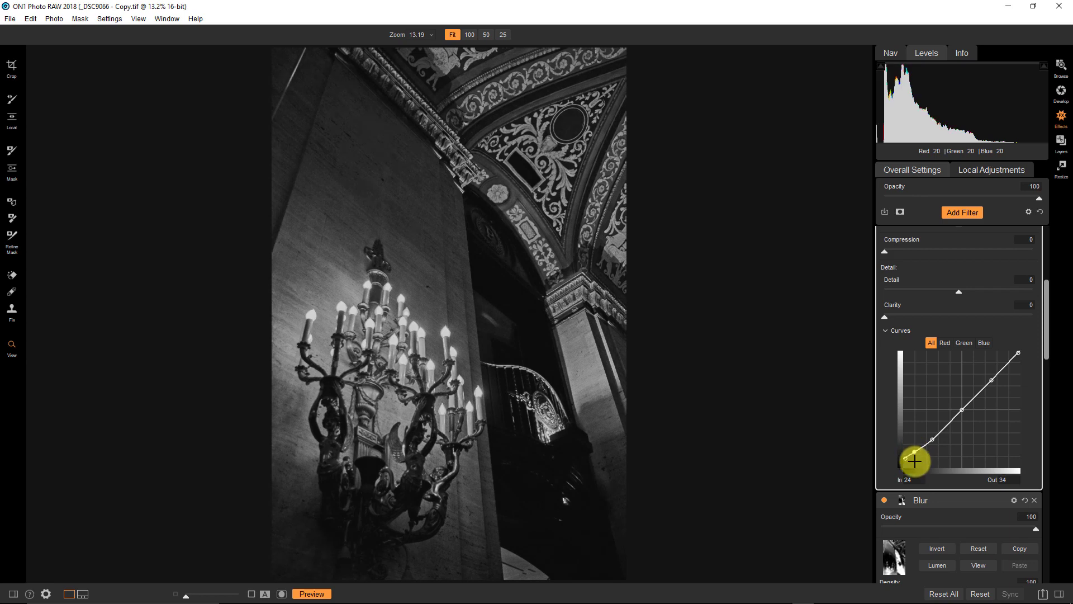
{"action": "scroll", "coordinate": [948, 401], "scroll_direction": "up", "scroll_amount": 5}
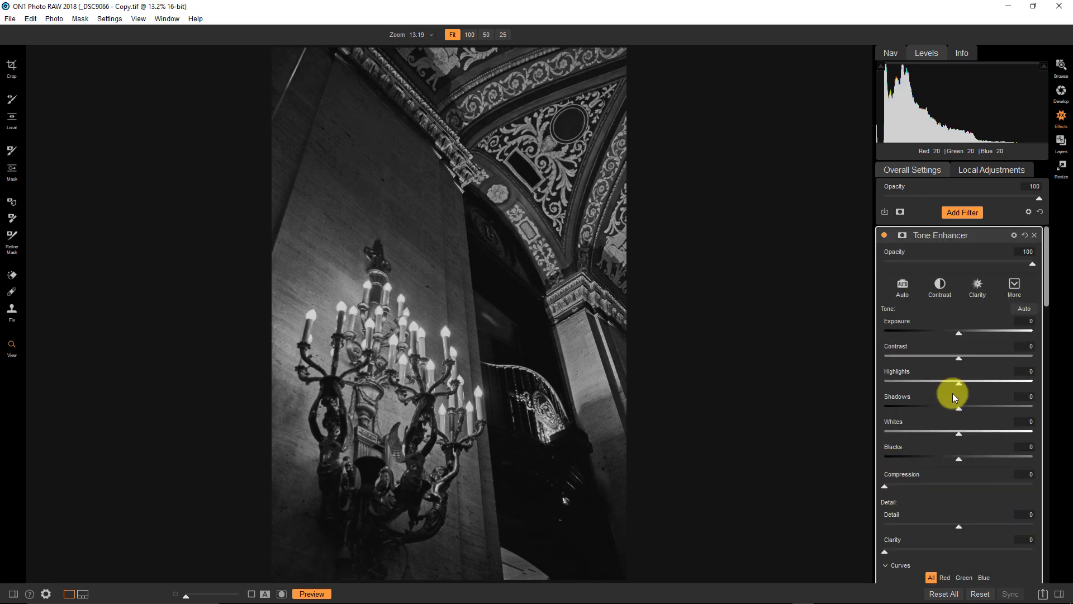
Add a second Blur filter and switch its blending mode to Screen
{"action": "left_click", "coordinate": [965, 213]}
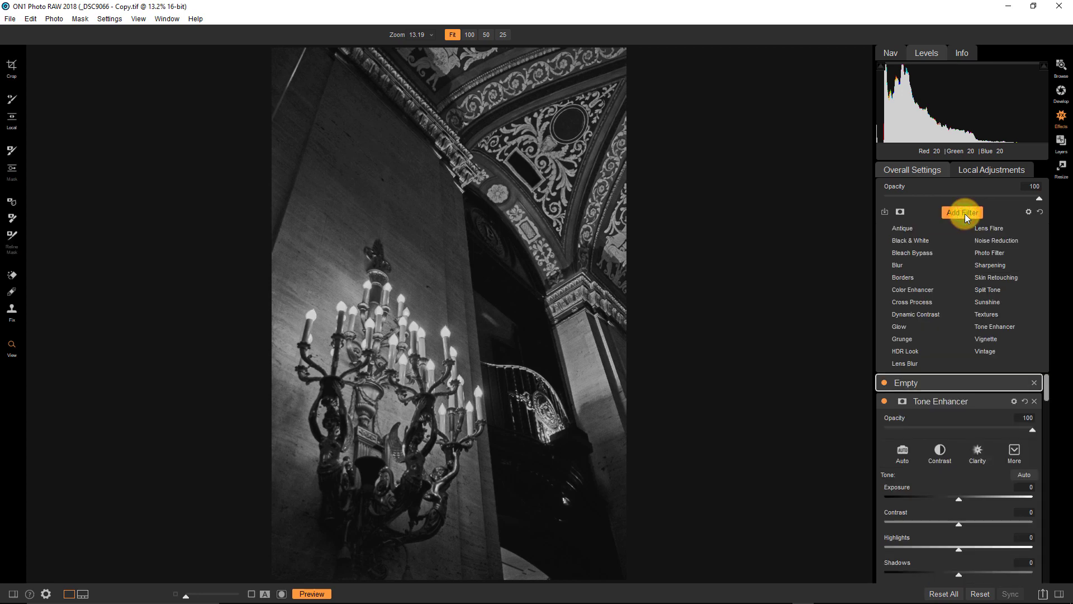
{"action": "left_click", "coordinate": [899, 265]}
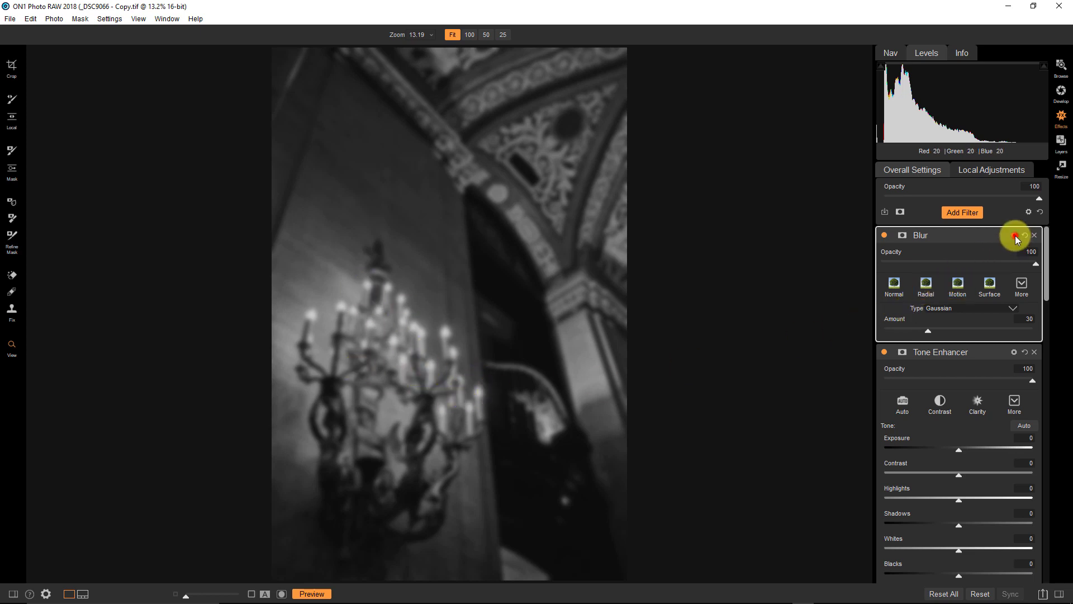
{"action": "left_click", "coordinate": [1016, 236]}
{"action": "left_click", "coordinate": [982, 290]}
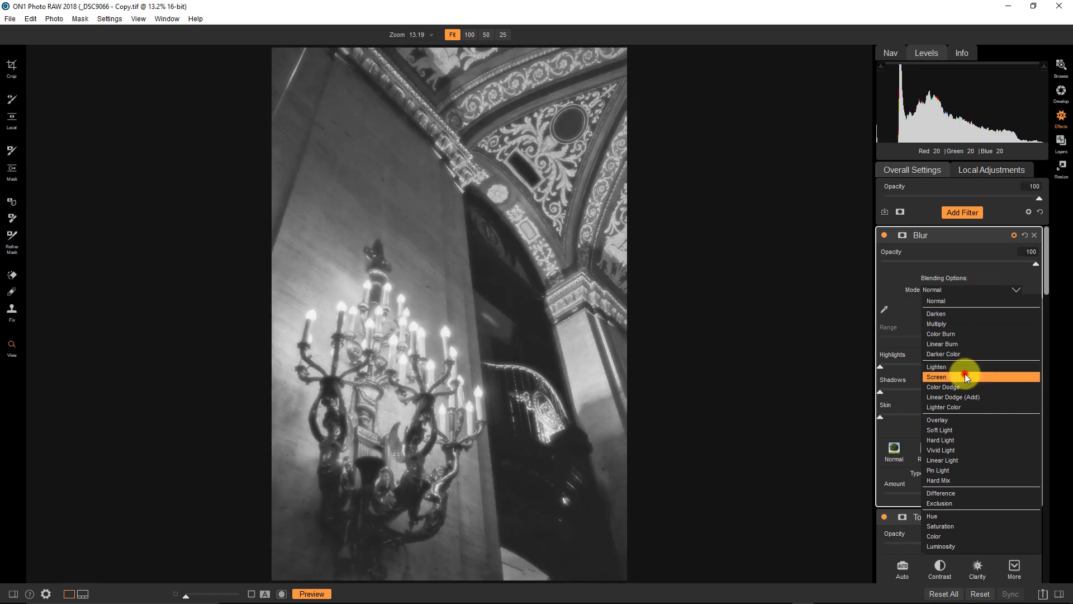
{"action": "left_click", "coordinate": [966, 375]}
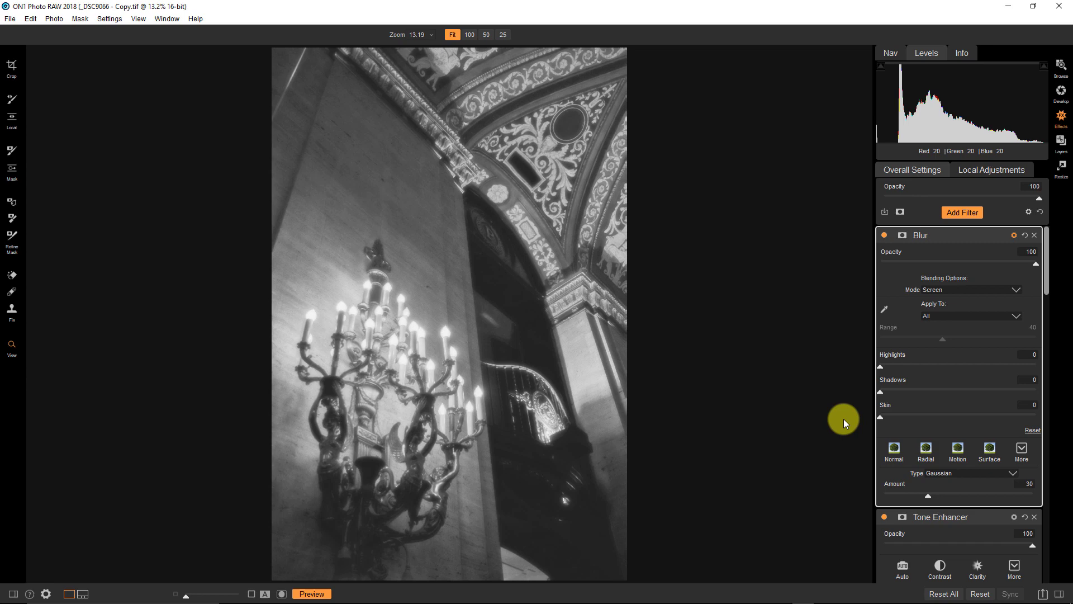
Set the Blur blending Shadows to 45, Skin to 27 and Opacity to 84
{"action": "left_click_drag", "start_coordinate": [883, 393], "coordinate": [951, 394]}
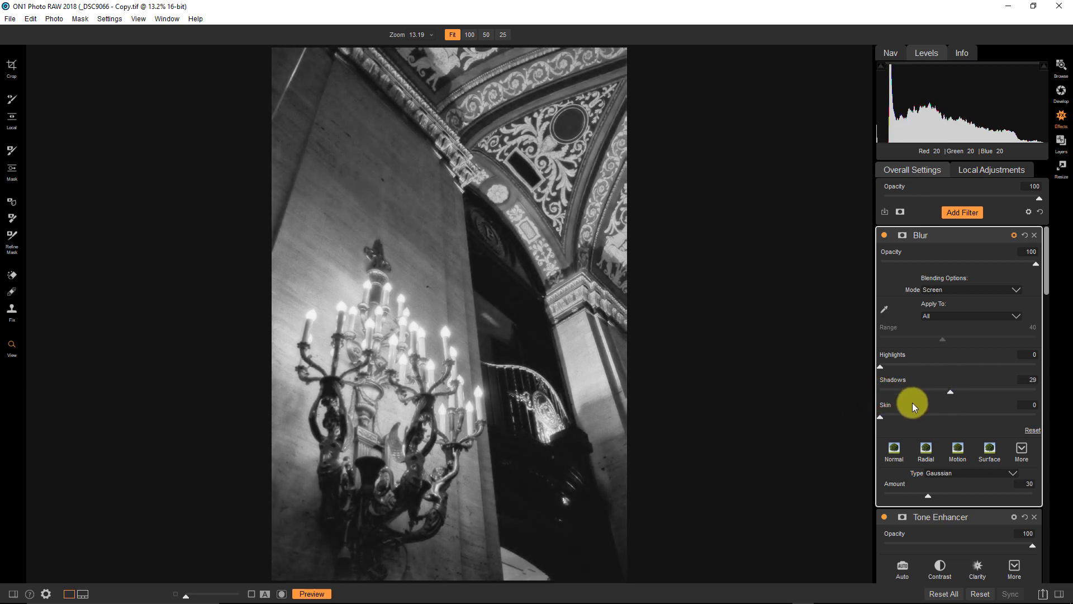
{"action": "left_click_drag", "start_coordinate": [883, 417], "coordinate": [992, 384]}
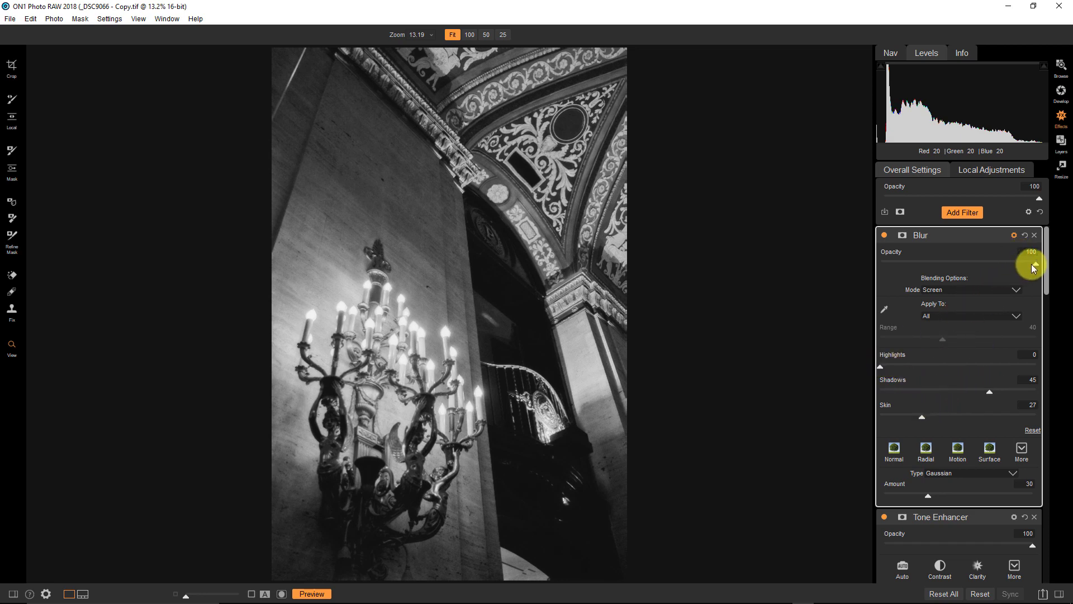
{"action": "mouse_move", "coordinate": [1032, 265]}
{"action": "left_mouse_down"}
{"action": "mouse_move", "coordinate": [1000, 264]}
{"action": "mouse_move", "coordinate": [1012, 263]}
{"action": "left_mouse_up"}
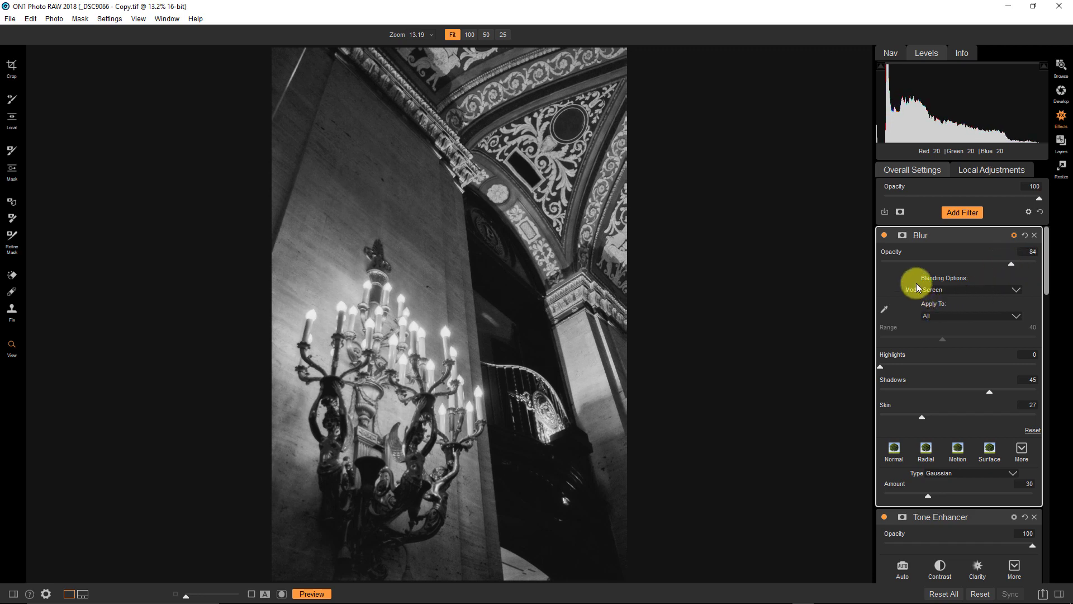
Activate the Blur mask brush and invert the mask to black, hiding the glow everywhere
{"action": "left_click", "coordinate": [903, 235]}
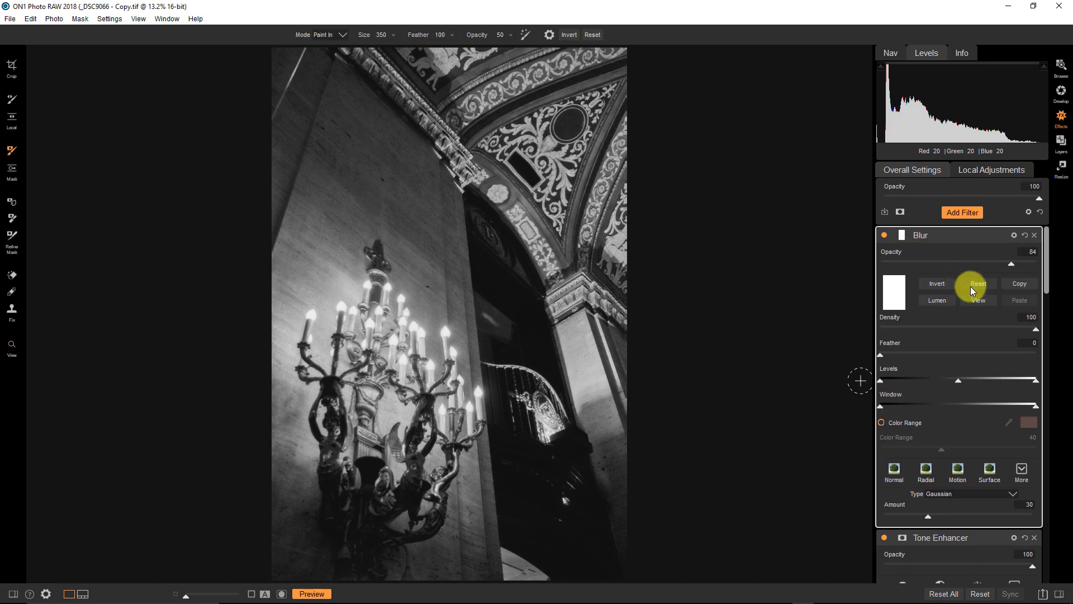
{"action": "left_click", "coordinate": [951, 284]}
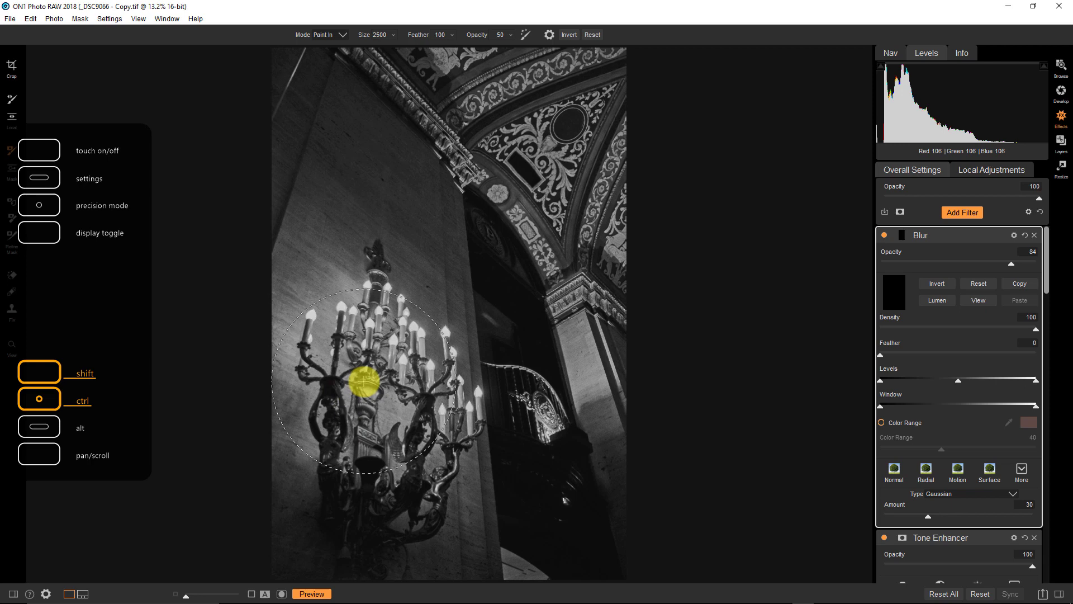
{"action": "scroll", "coordinate": [364, 382], "scroll_direction": "up", "scroll_amount": 5}
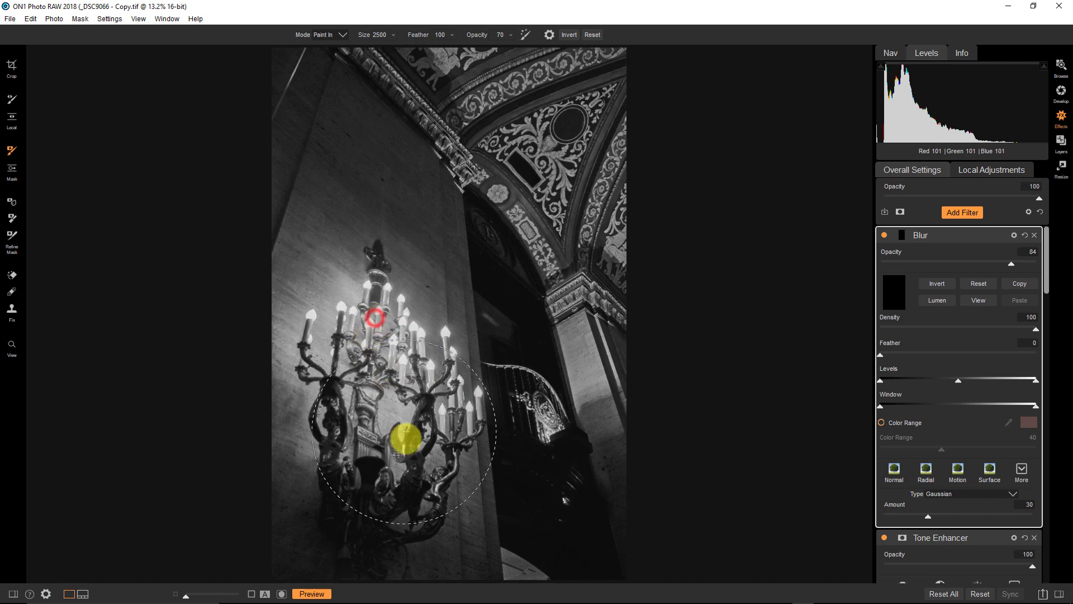
Paint the glow back onto the chandelier, the lit railing and the ceiling ornaments
{"action": "mouse_move", "coordinate": [363, 465]}
{"action": "left_mouse_down"}
{"action": "mouse_move", "coordinate": [352, 443]}
{"action": "mouse_move", "coordinate": [355, 506]}
{"action": "left_mouse_up"}
{"action": "scroll", "coordinate": [532, 425], "scroll_direction": "down", "scroll_amount": 4}
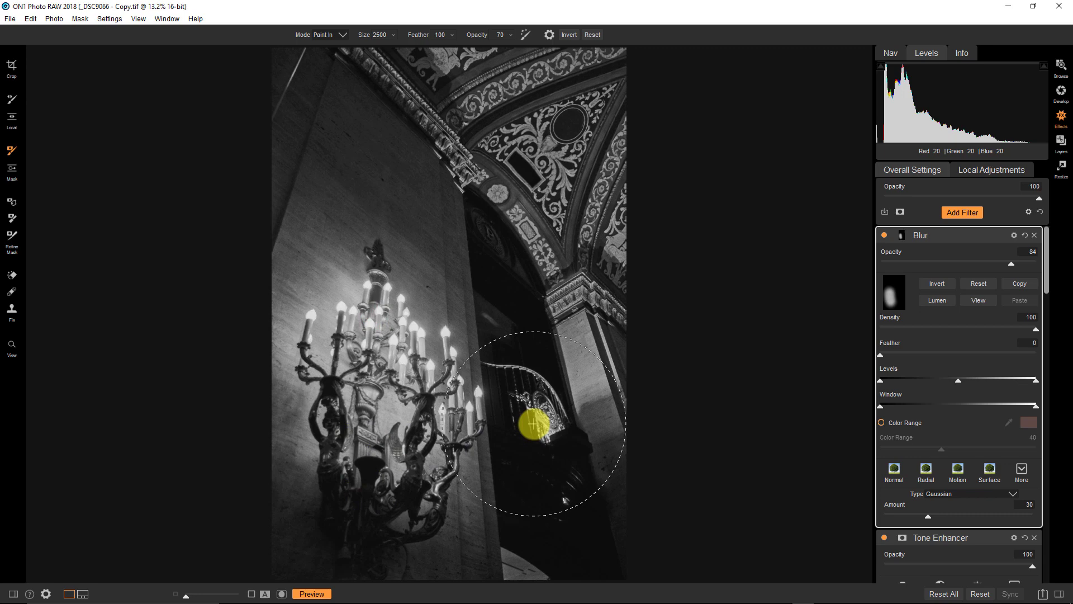
{"action": "scroll", "coordinate": [543, 422], "scroll_direction": "down", "scroll_amount": 4}
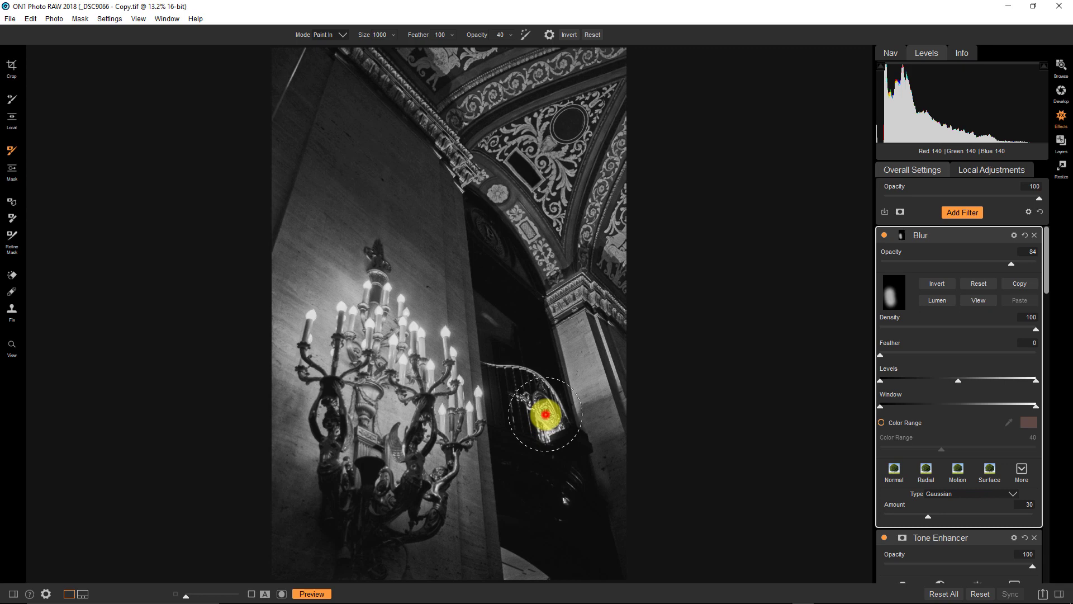
{"action": "left_click_drag", "start_coordinate": [547, 415], "coordinate": [540, 412]}
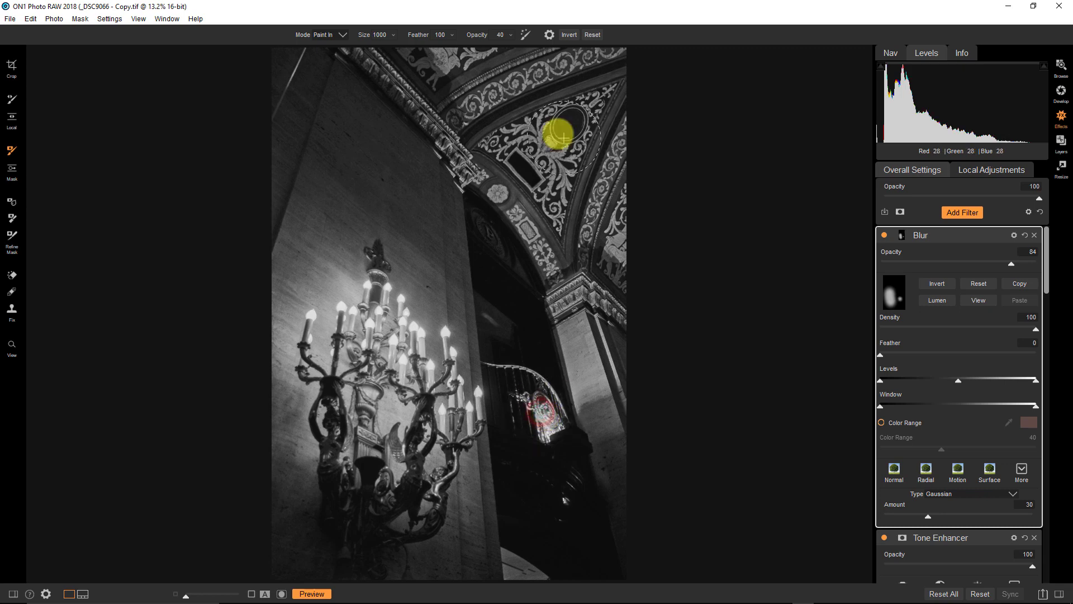
{"action": "scroll", "coordinate": [551, 136], "scroll_direction": "up", "scroll_amount": 1}
{"action": "scroll", "coordinate": [530, 167], "scroll_direction": "up", "scroll_amount": 3}
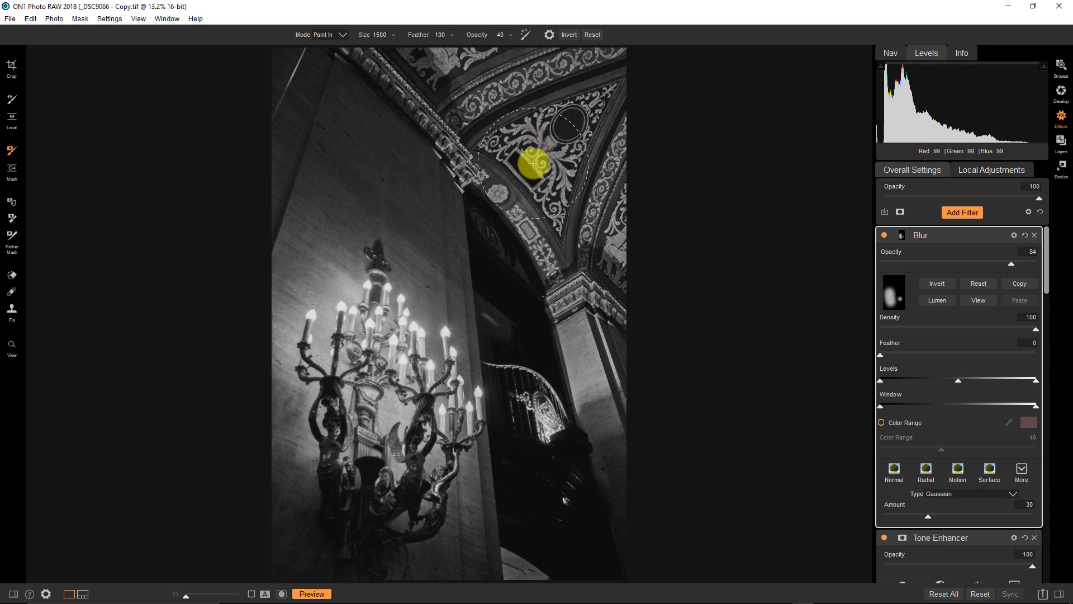
{"action": "left_click", "coordinate": [530, 171]}
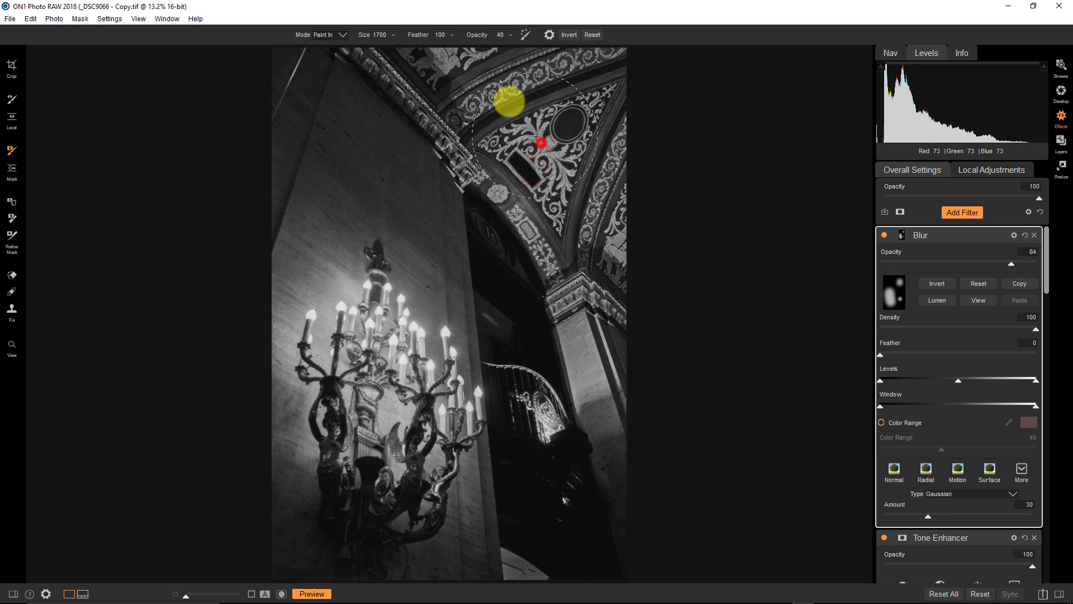
{"action": "left_click", "coordinate": [484, 81]}
{"action": "left_click", "coordinate": [360, 286]}
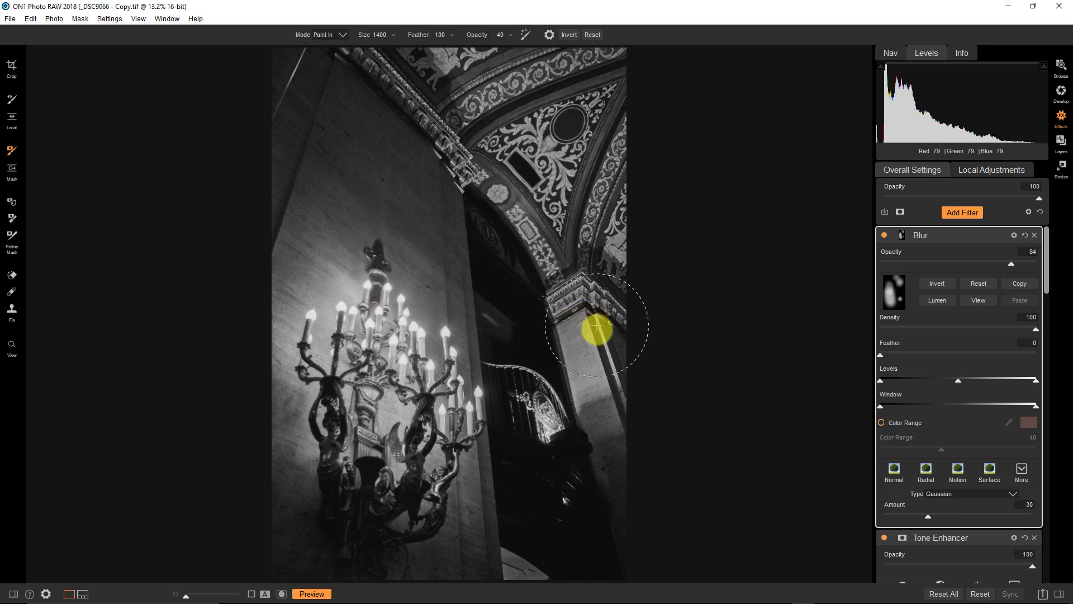
Dab glow onto the pillar, then switch to Paint Out and erase some of it there
{"action": "scroll", "coordinate": [579, 324], "scroll_direction": "down", "scroll_amount": 5}
{"action": "left_click", "coordinate": [576, 328]}
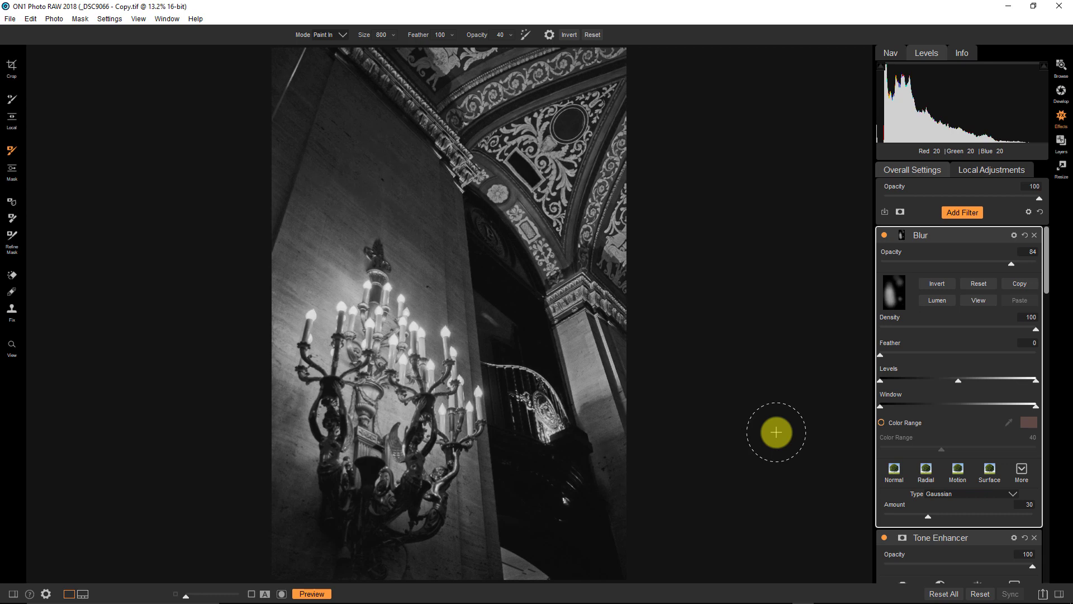
{"action": "key", "text": "alt"}
{"action": "left_click", "coordinate": [578, 322]}
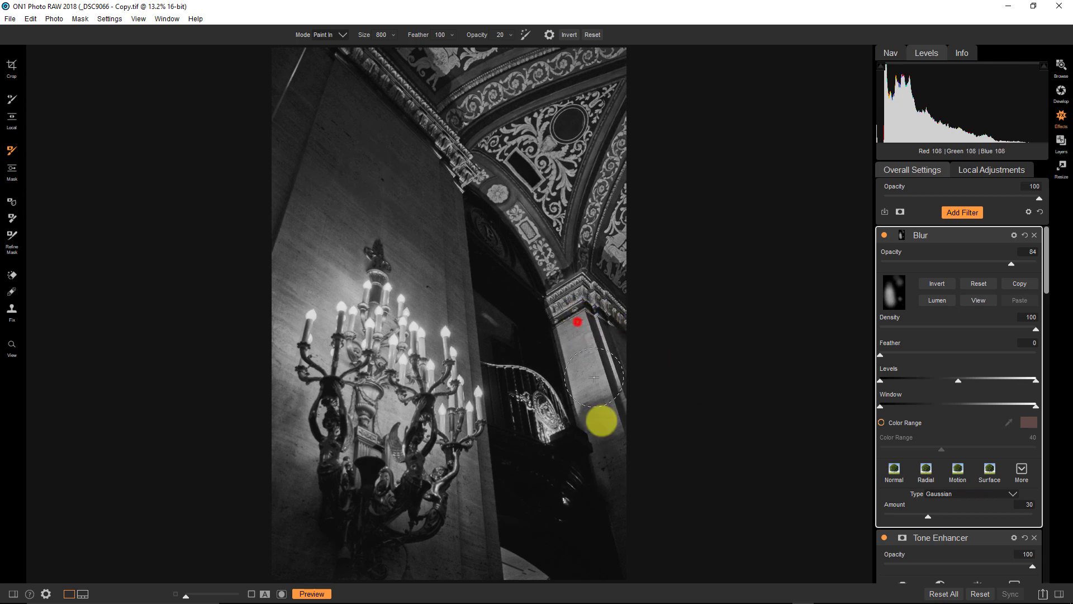